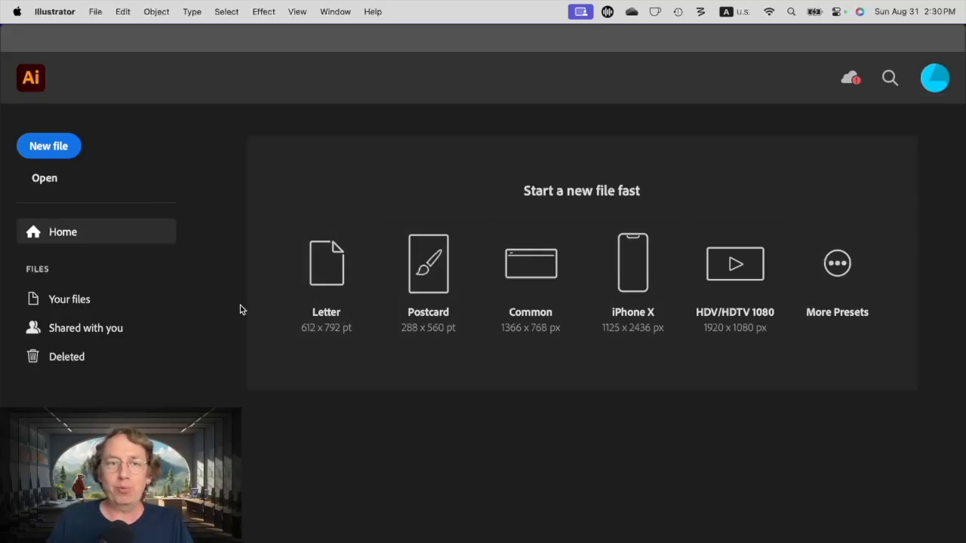
- Start a new document based on the A4 print preset
left_click(64, 148)
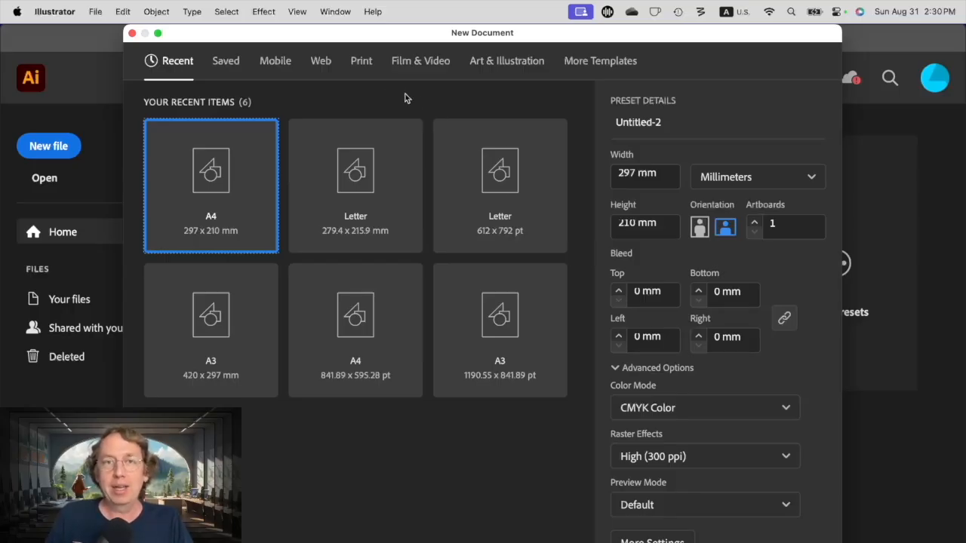
left_click(362, 62)
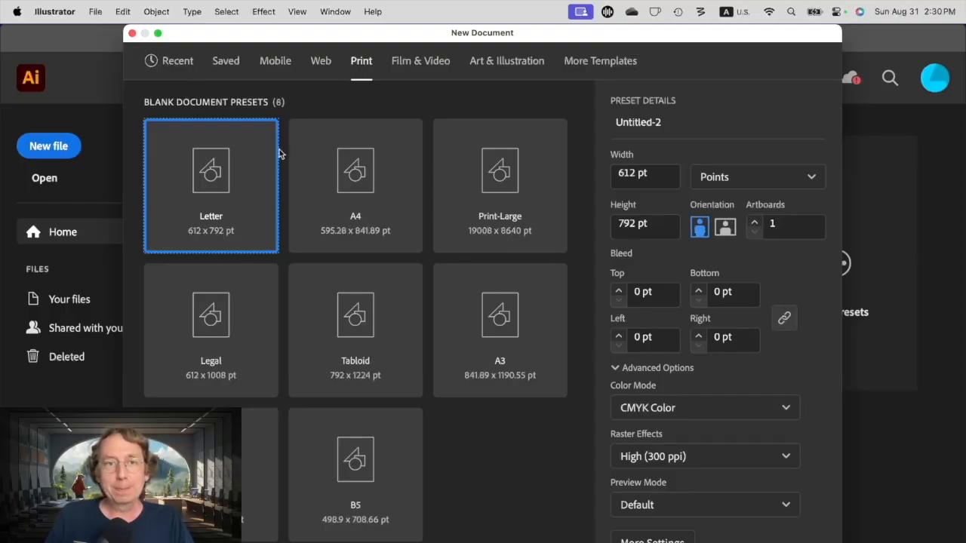
left_click(351, 160)
left_click(184, 192)
left_click(343, 181)
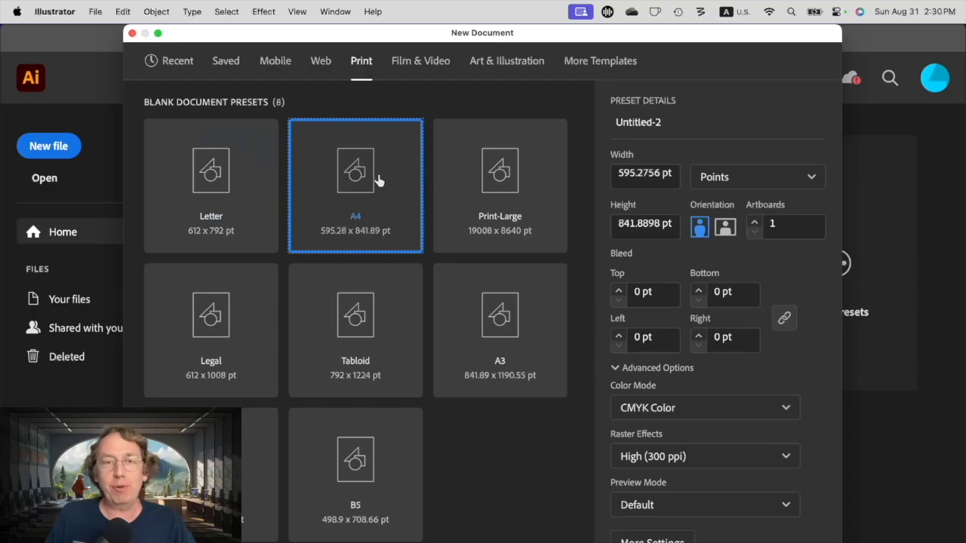
left_click(241, 194)
left_click(344, 204)
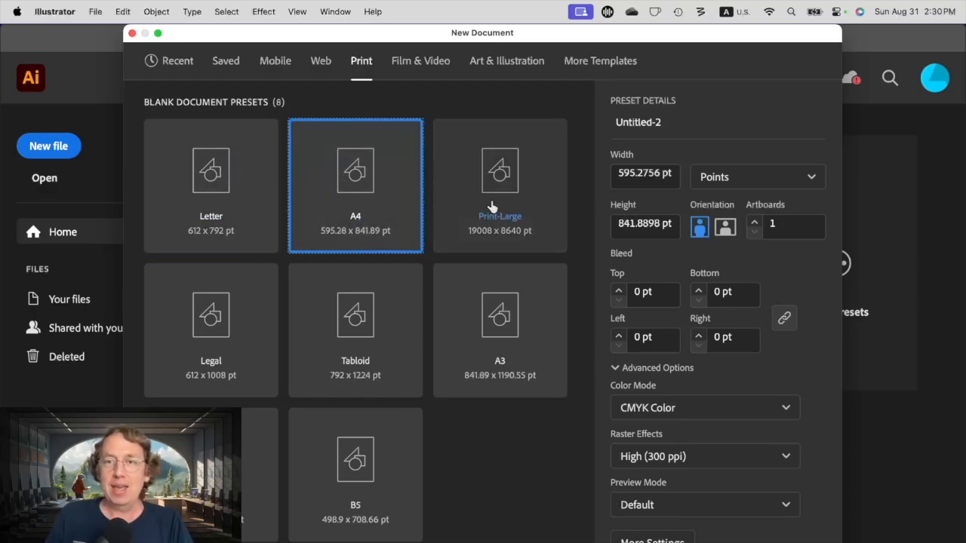
- Set the document units to Millimeters and the orientation to landscape, and create the document
left_click(752, 181)
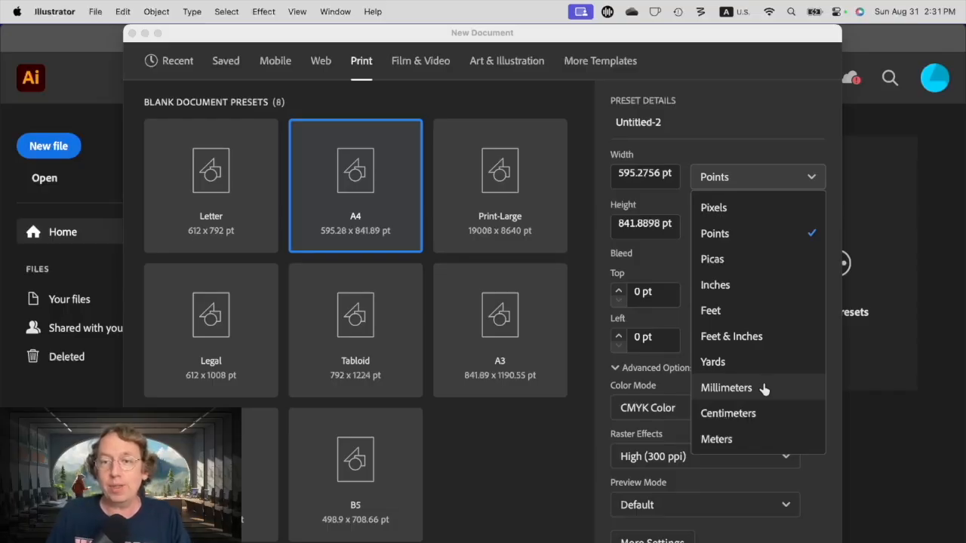
left_click(763, 388)
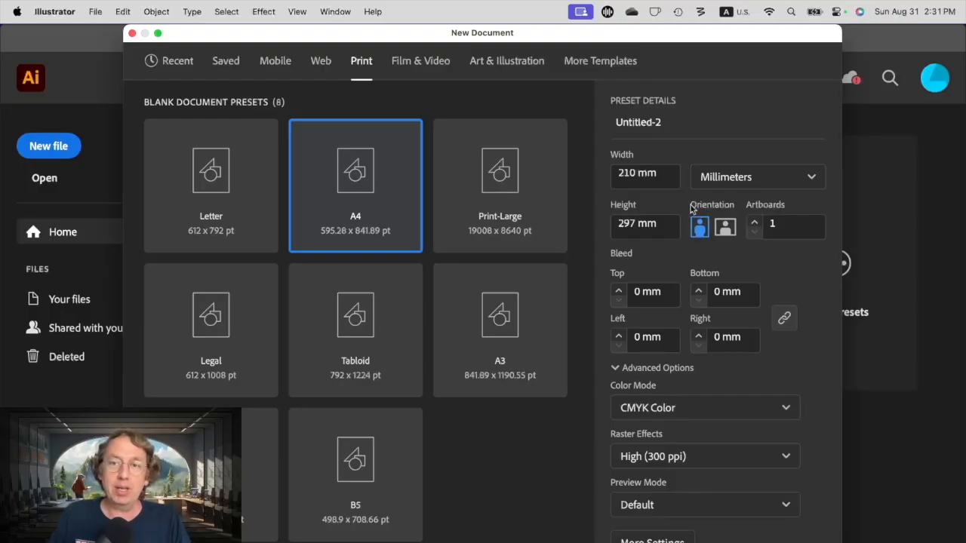
left_click(724, 228)
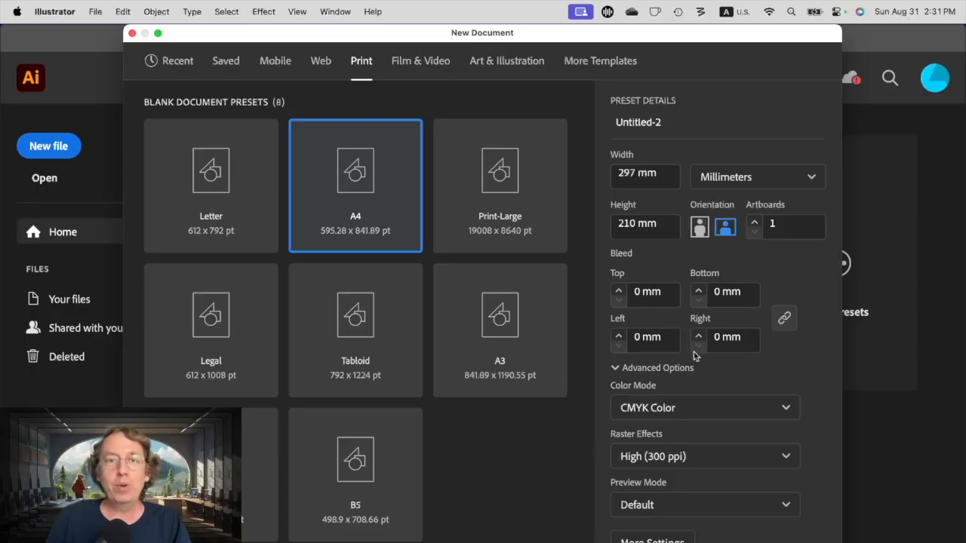
key("Return")
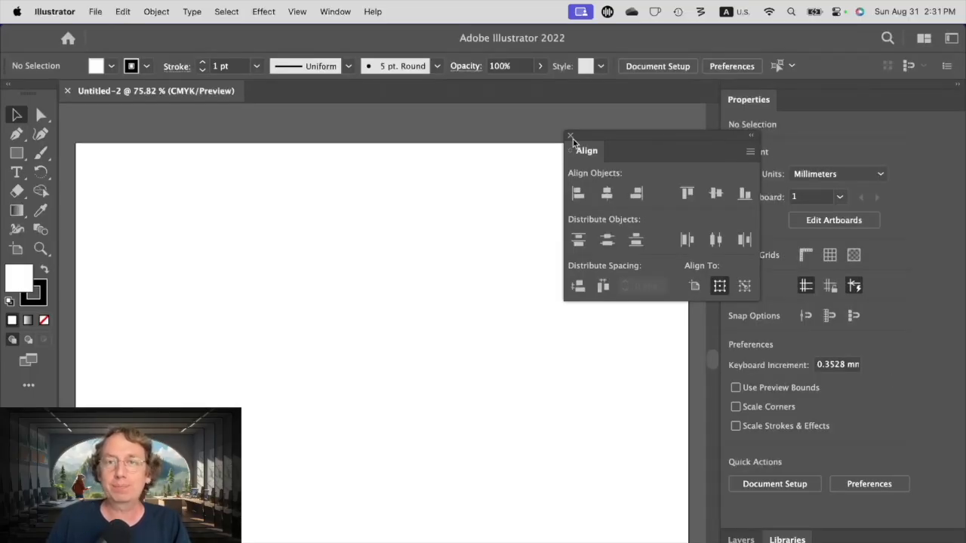
- Close the floating Align panel and show the document grid
left_click(570, 136)
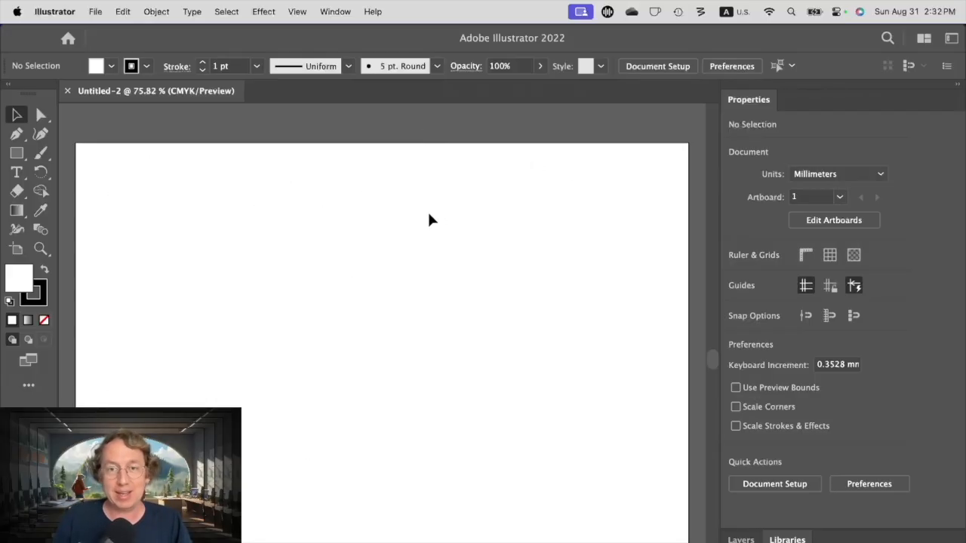
left_click(297, 11)
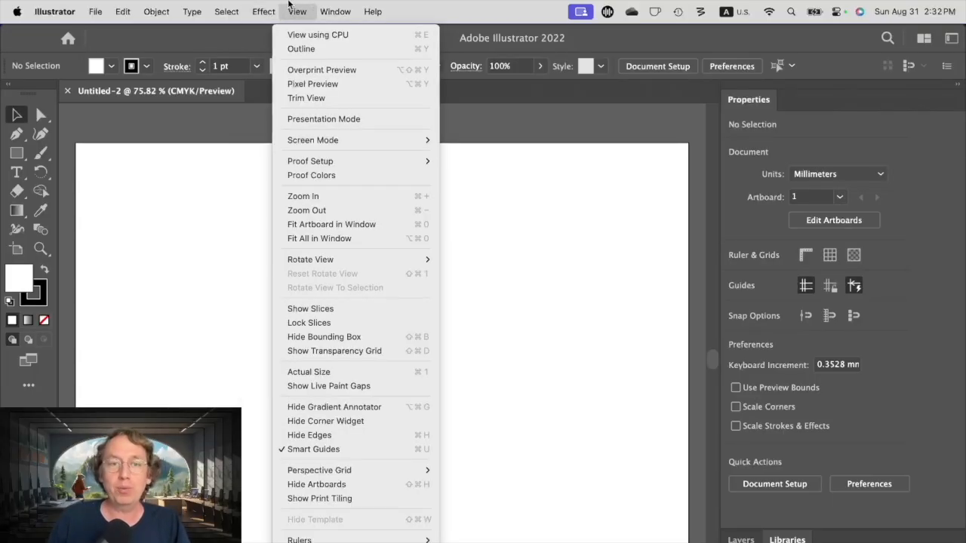
mouse_move(347, 541)
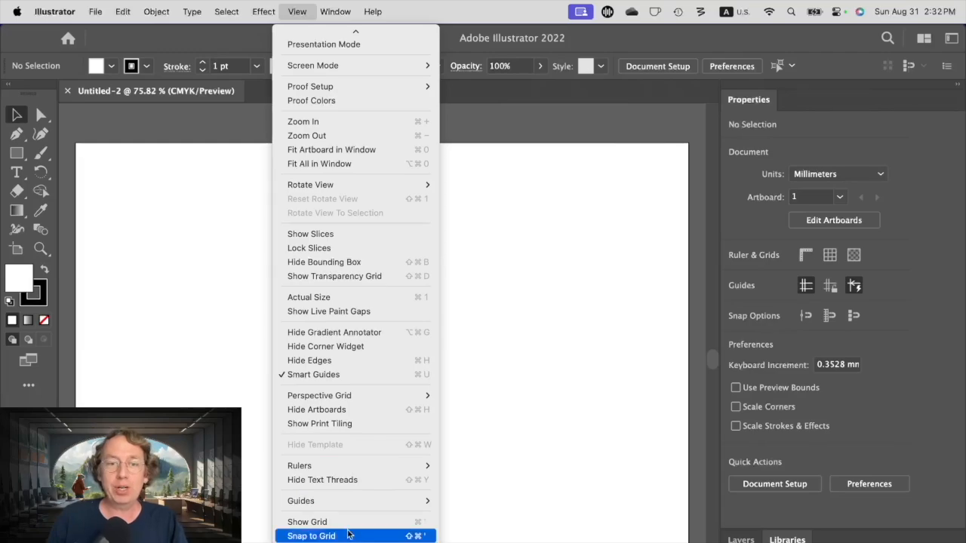
left_click(425, 528)
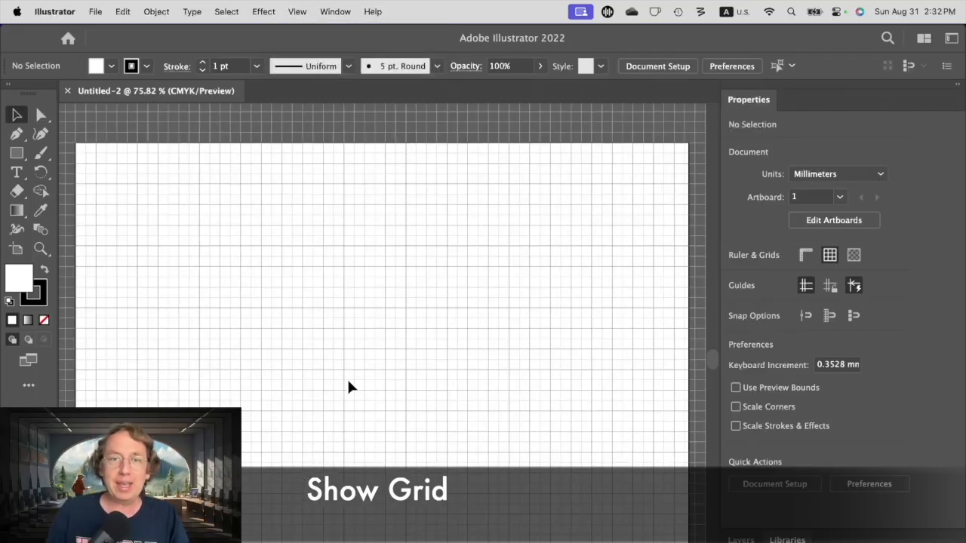
- Examine a main grid square and its subdivisions up close on the artboard
scroll(347, 381, "up", 1)
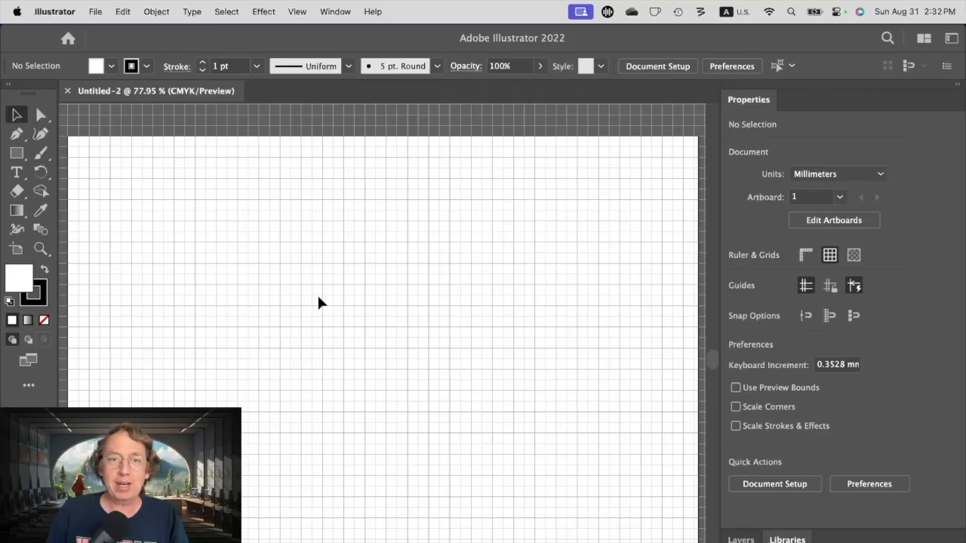
scroll(329, 315, "up", 5)
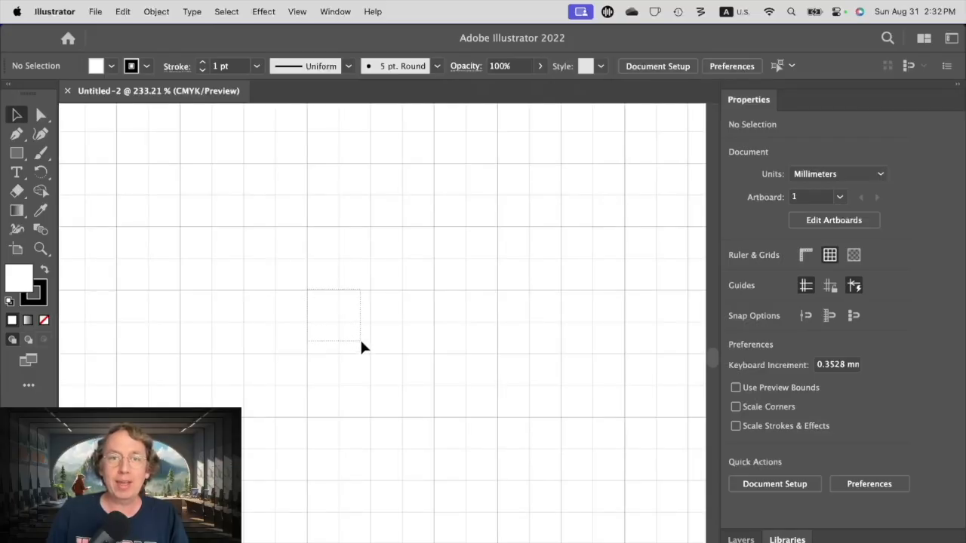
left_click_drag(361, 341, 337, 353)
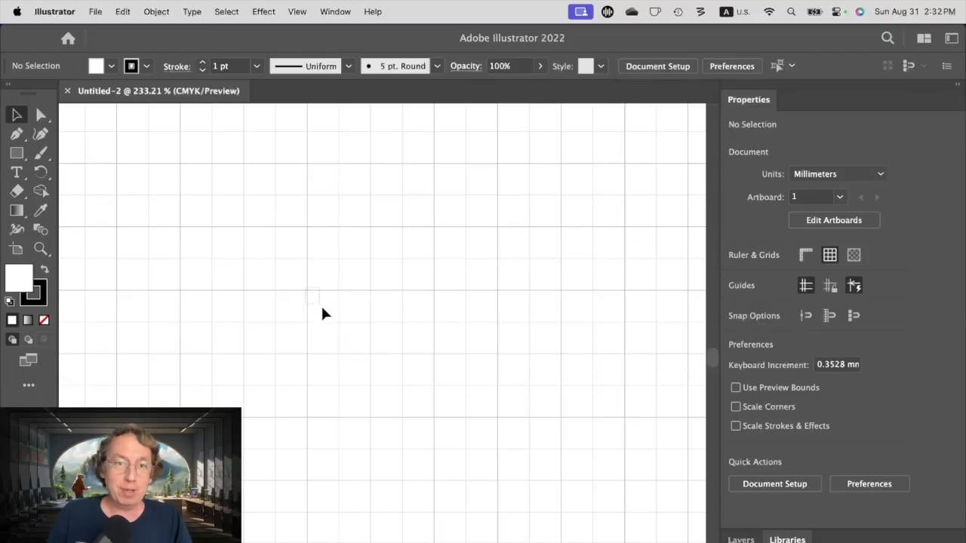
left_click_drag(323, 311, 338, 320)
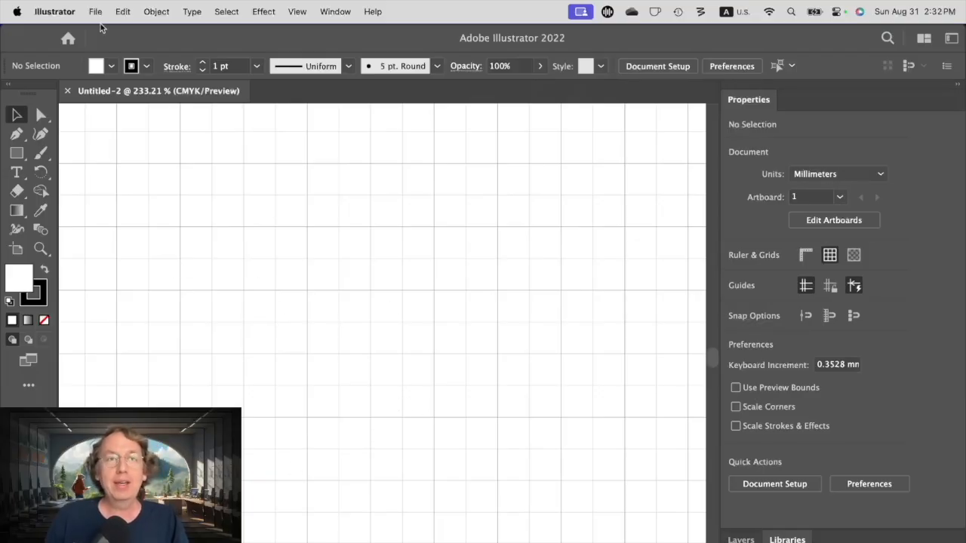
- Review the gridline spacing and subdivisions in the Guides & Grid preferences, as well as the Units and General preferences
left_click(57, 9)
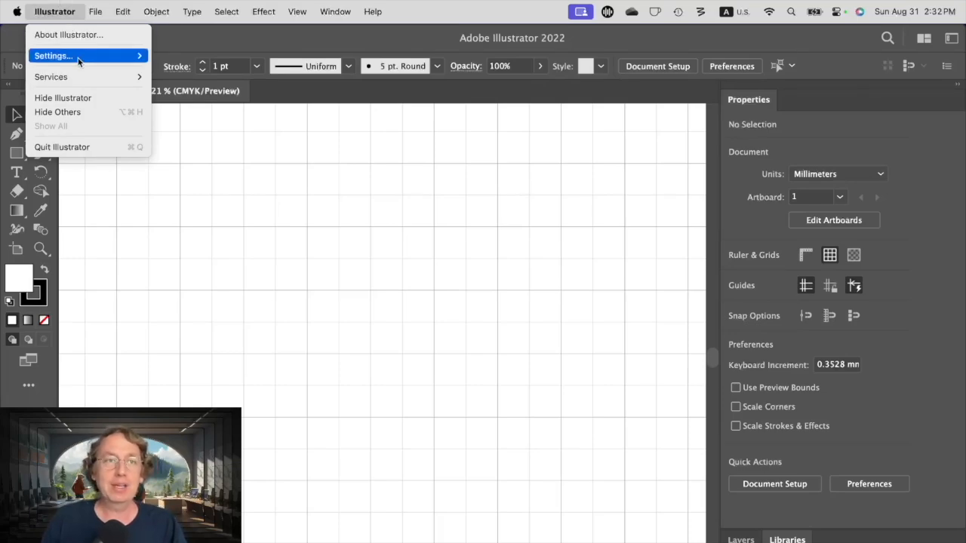
mouse_move(79, 61)
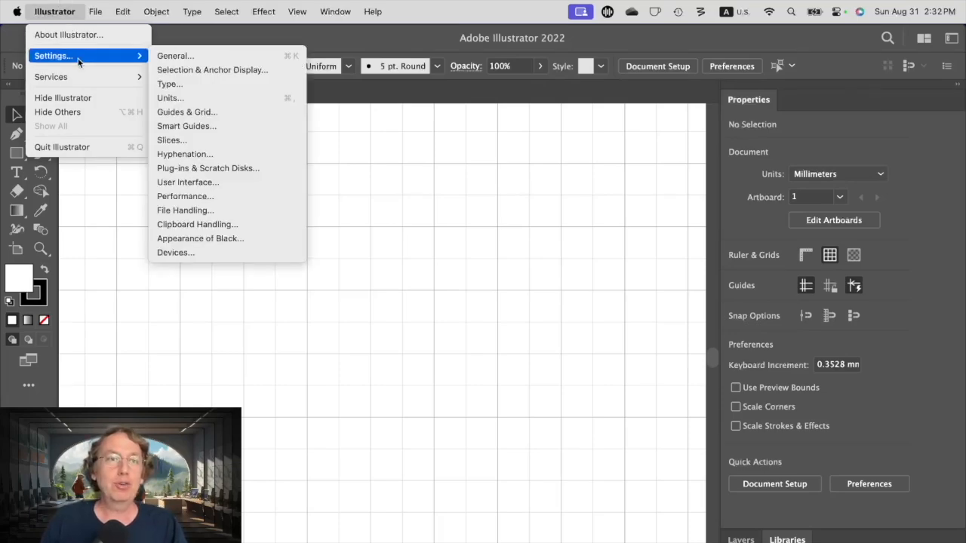
left_click(224, 113)
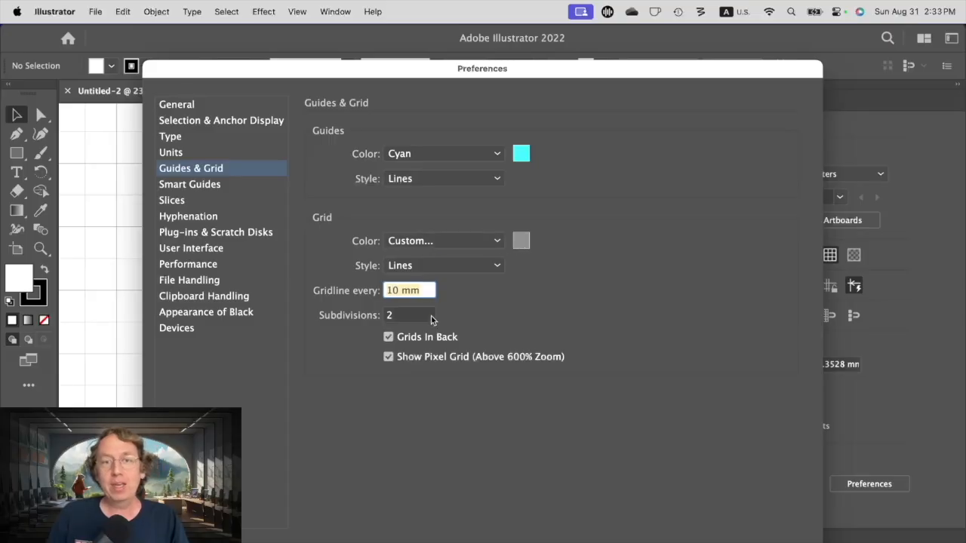
left_click(430, 290)
left_click_drag(430, 290, 366, 296)
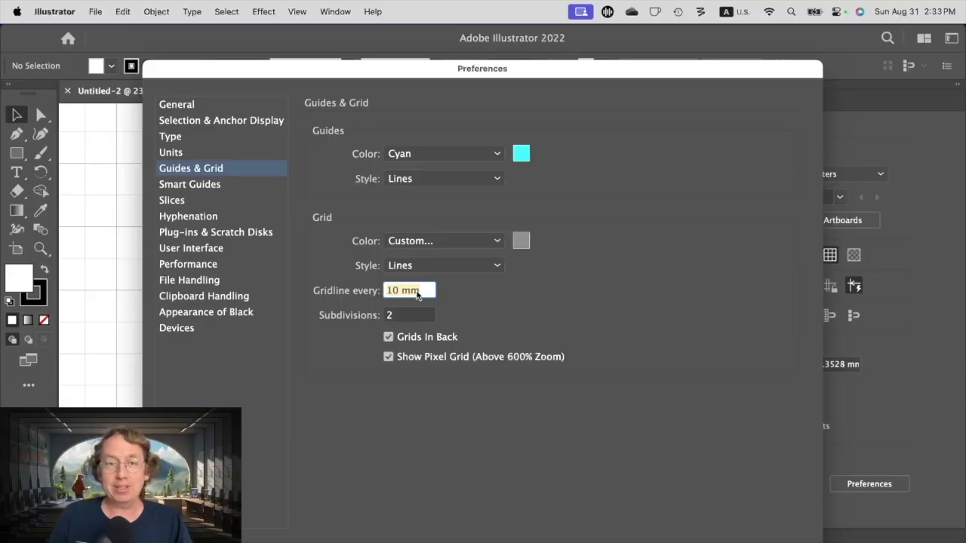
left_click(382, 316)
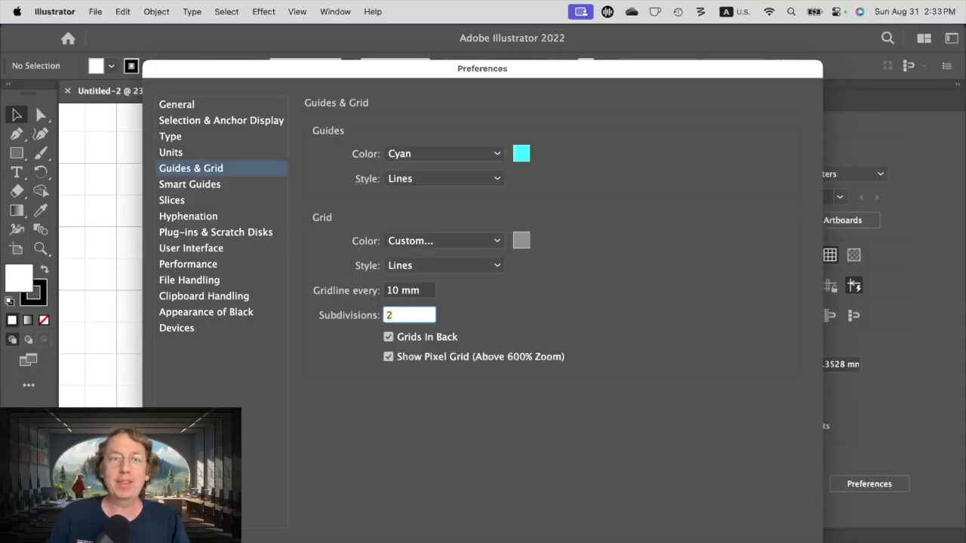
left_click(210, 157)
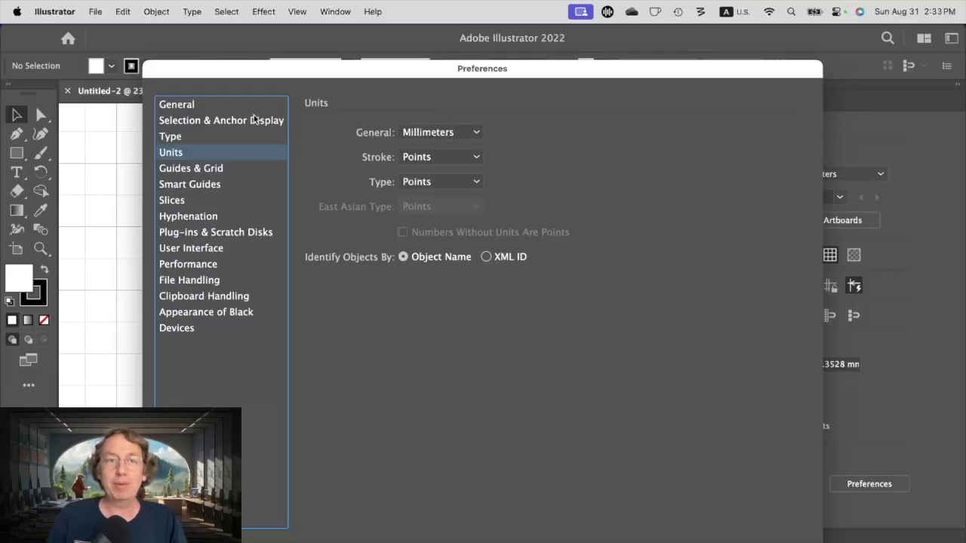
left_click(227, 106)
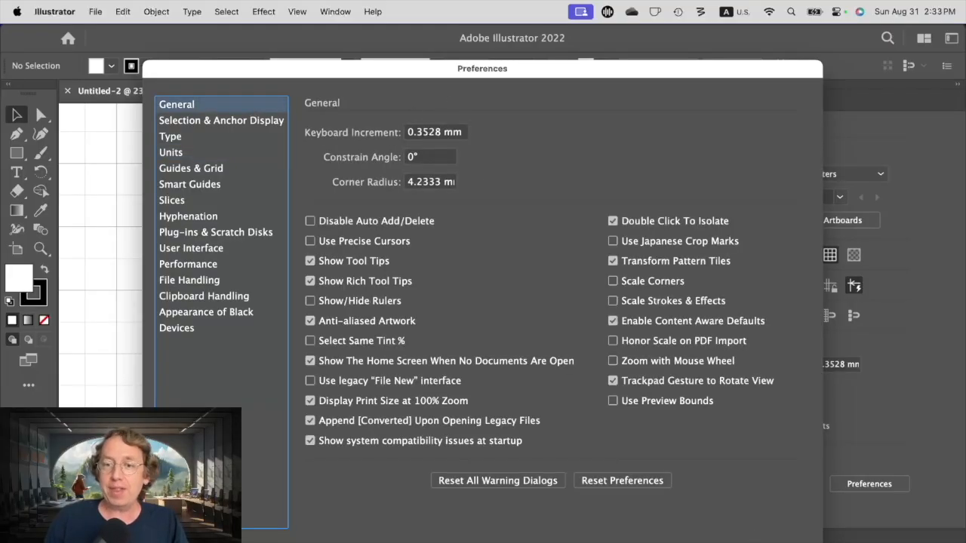
left_click(749, 488)
- Activate the Rectangle tool from the group of shape tools
scroll(388, 380, "down", 4)
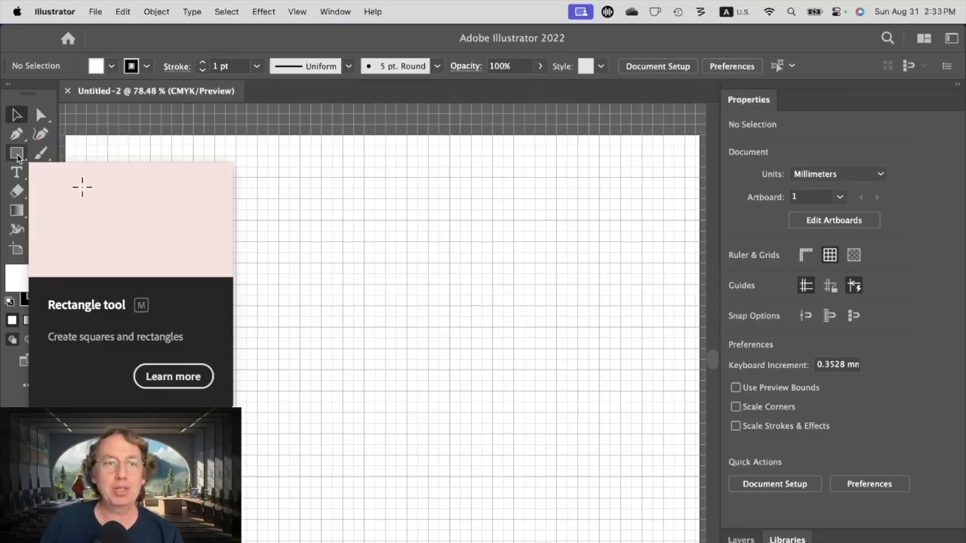
left_click(16, 154)
left_click(17, 155)
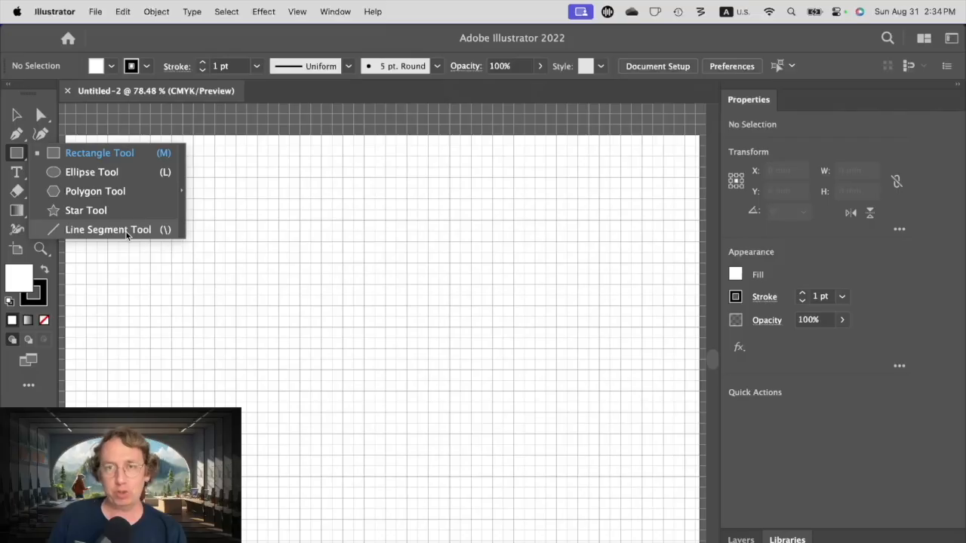
left_click(112, 154)
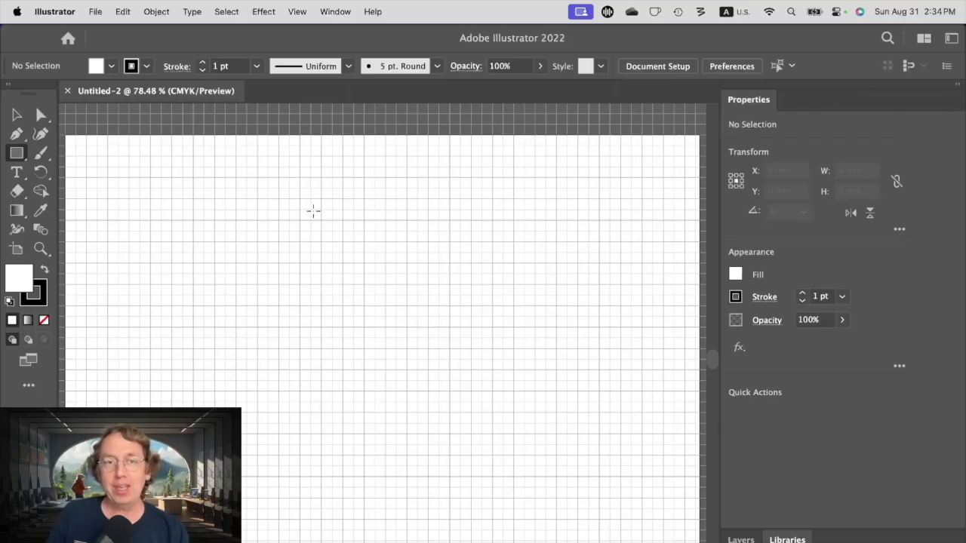
- Try drawing rectangles freehand on the artboard, about 60 x 52 mm and about 89 x 47 mm, undoing each one
left_click_drag(236, 182, 366, 294)
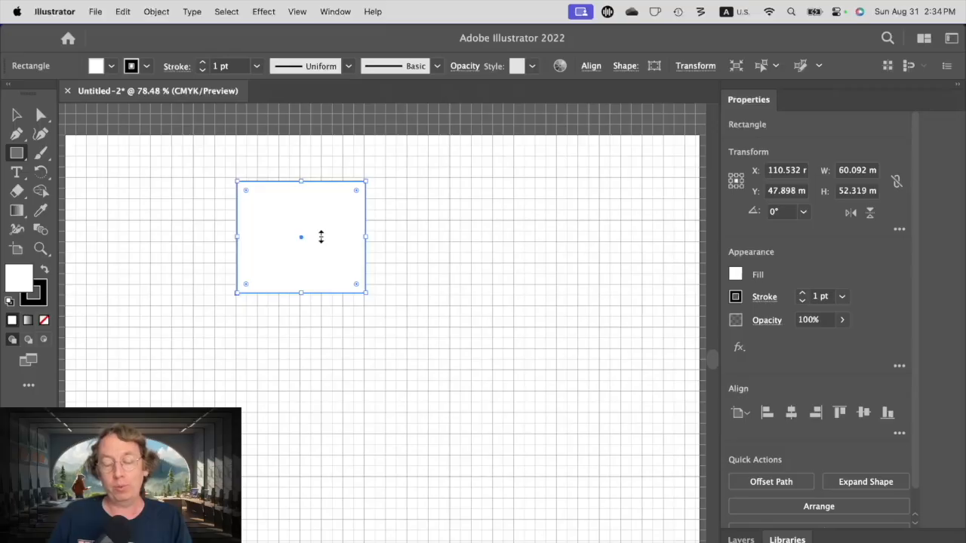
key("super+z")
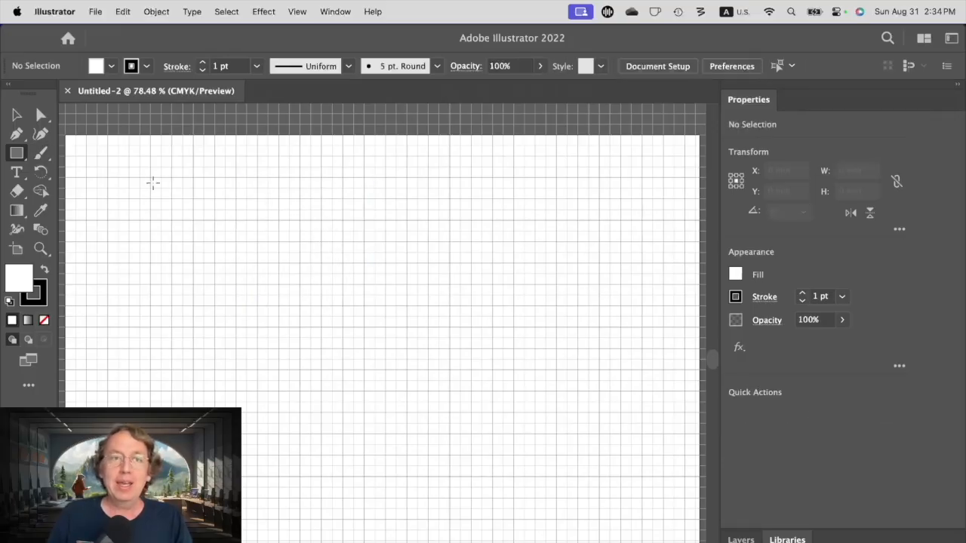
left_click_drag(174, 164, 365, 264)
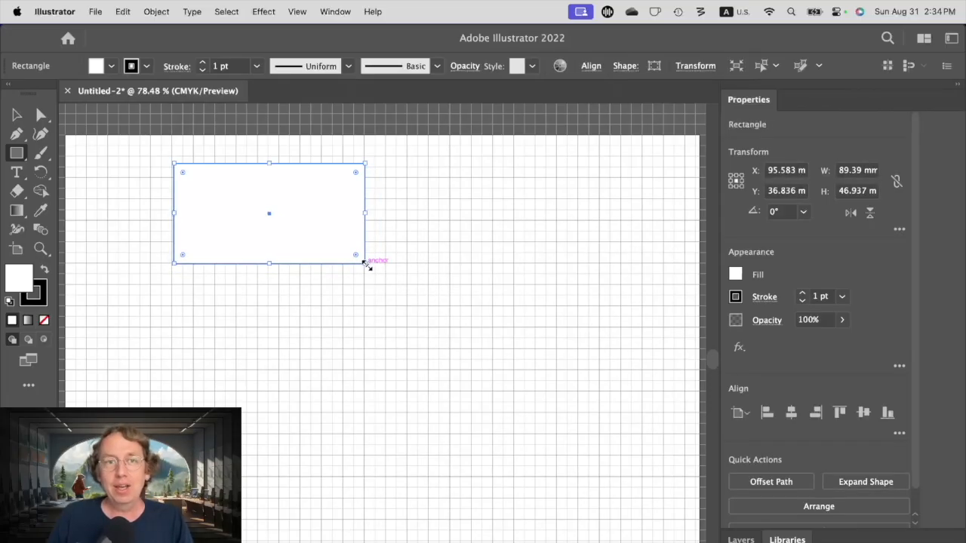
key("super+z")
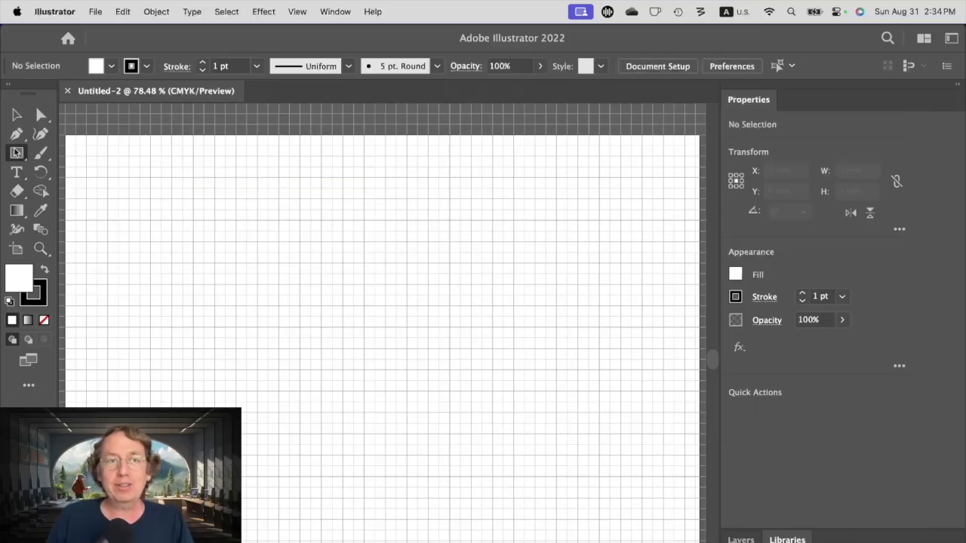
- Create a rectangle exactly 50 mm wide and 100 mm high and move it toward the artboard's upper-left area
left_click(290, 260)
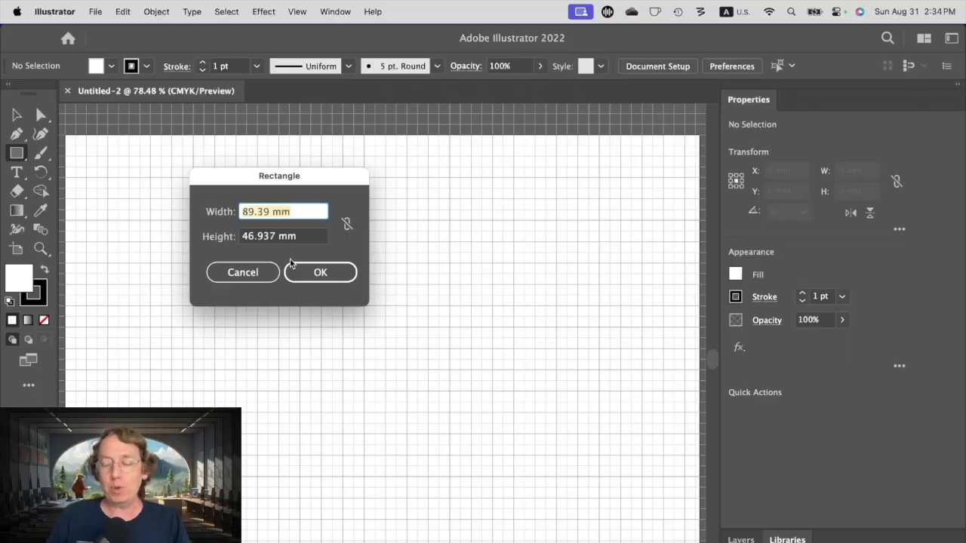
type("50")
key("Tab")
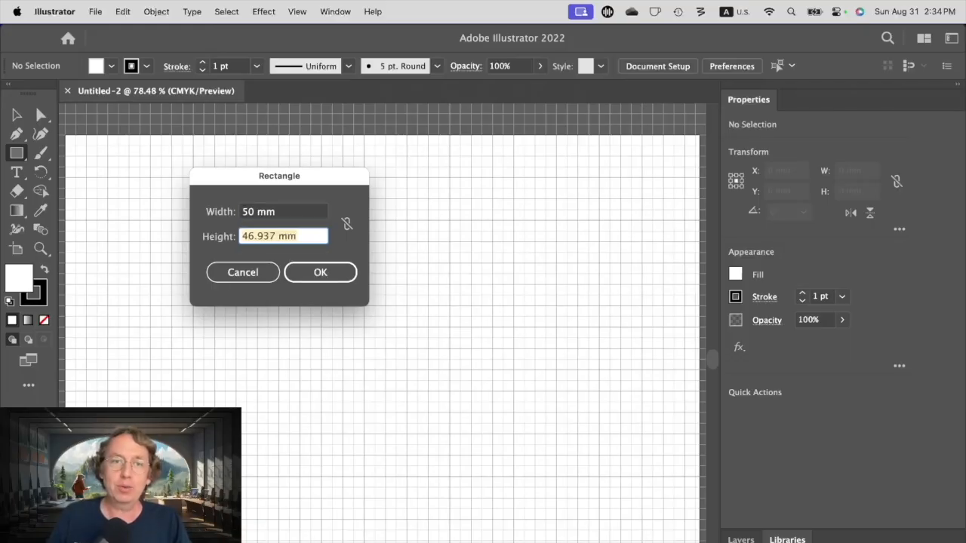
type("100")
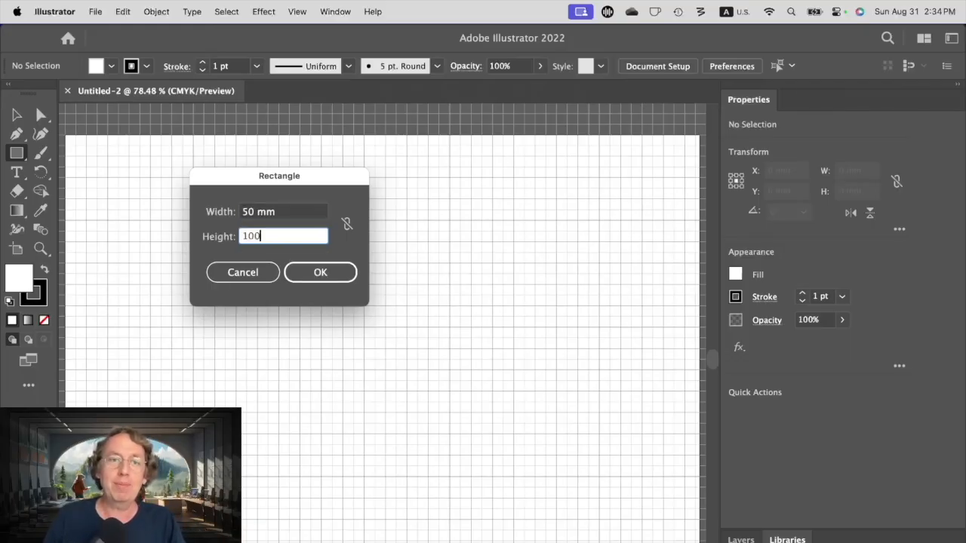
key("Return")
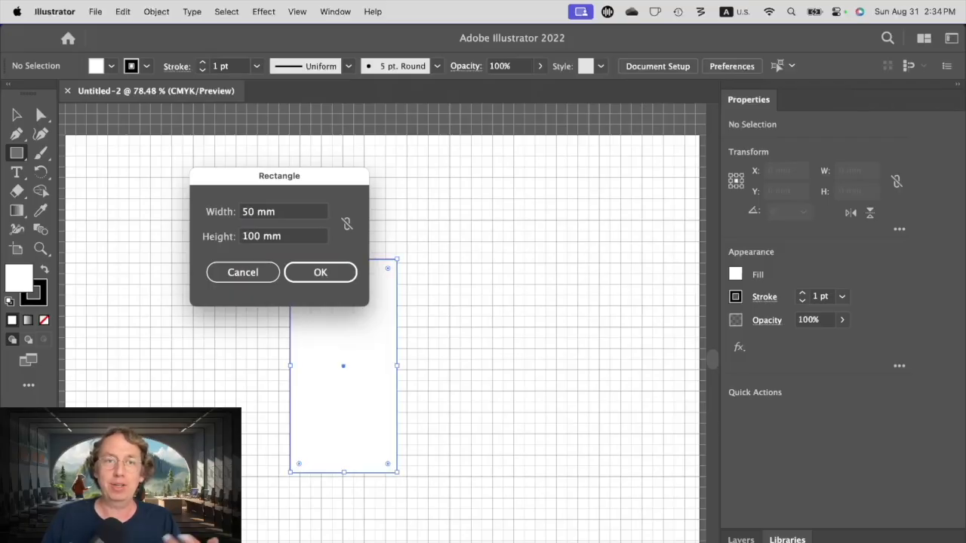
key("v")
left_click_drag(353, 310, 251, 247)
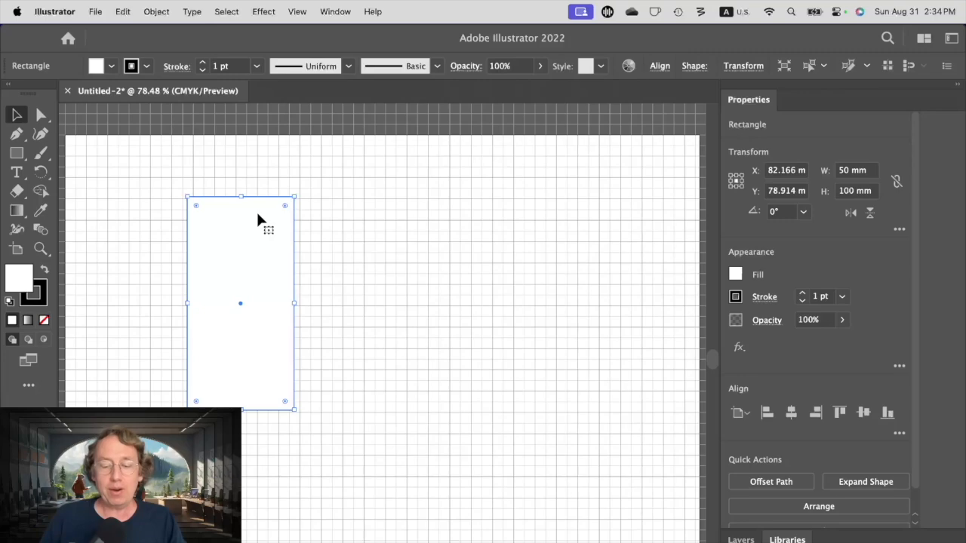
- Delete the selected 50 x 100 mm rectangle
key("Delete")
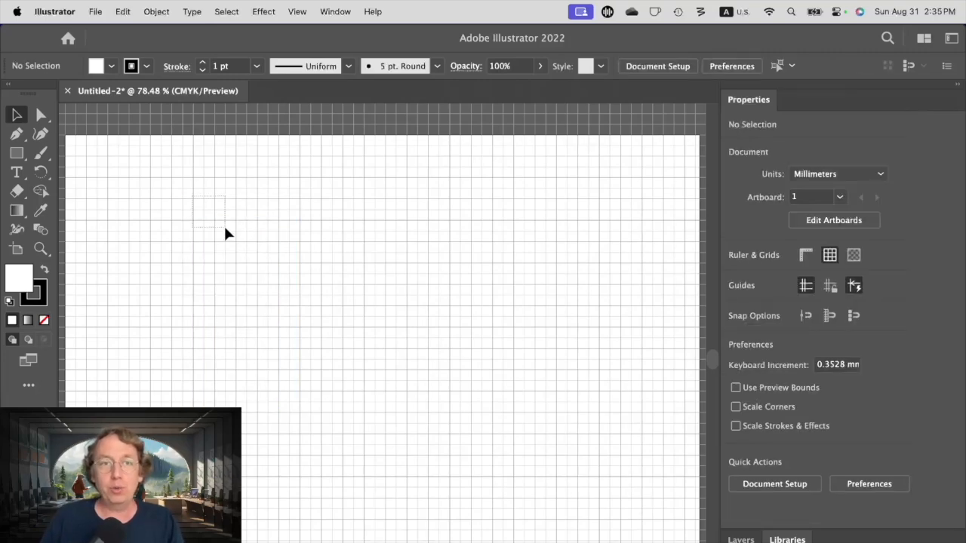
- Try drawing two rectangles freehand on the visible grid, the first about 41 x 81 mm, deleting each one
key("m")
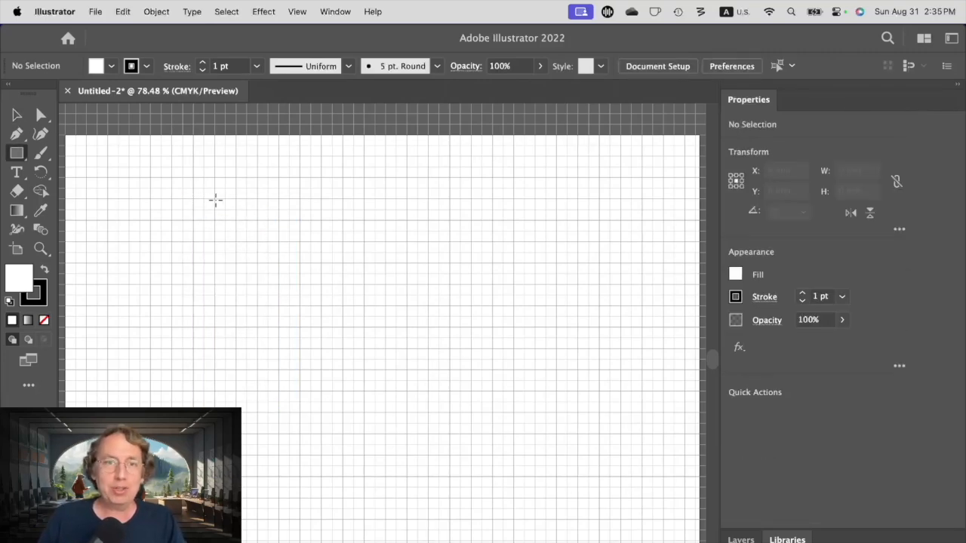
left_click_drag(214, 199, 304, 371)
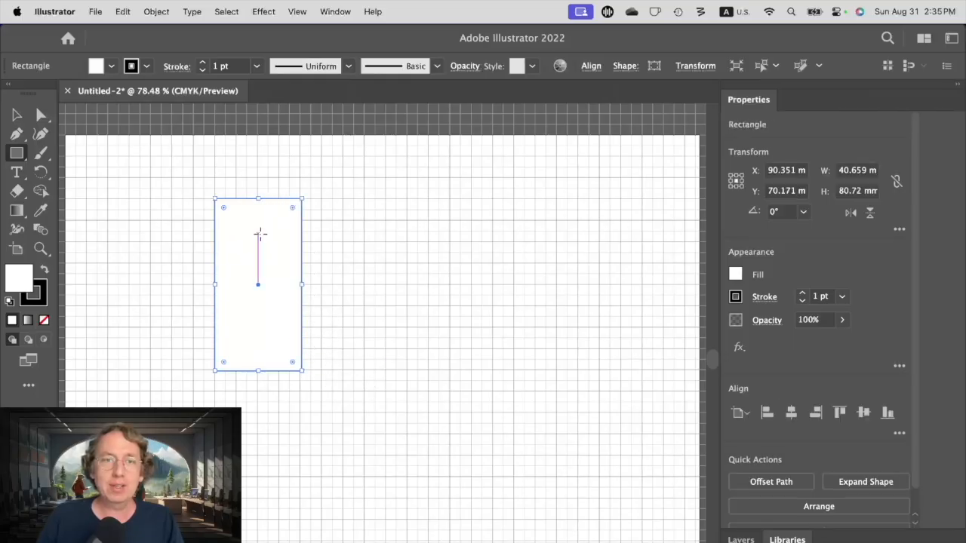
key("Delete")
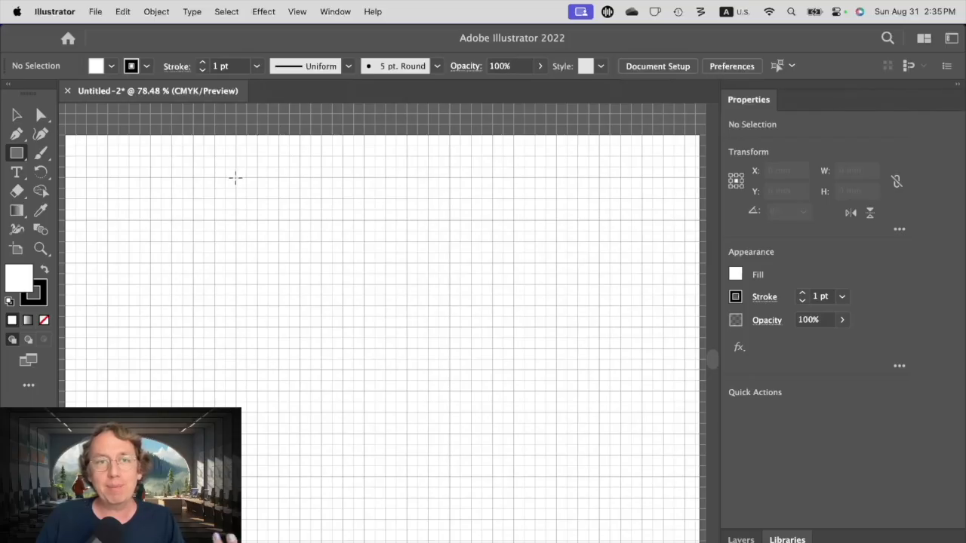
left_click_drag(236, 177, 340, 328)
key("Delete")
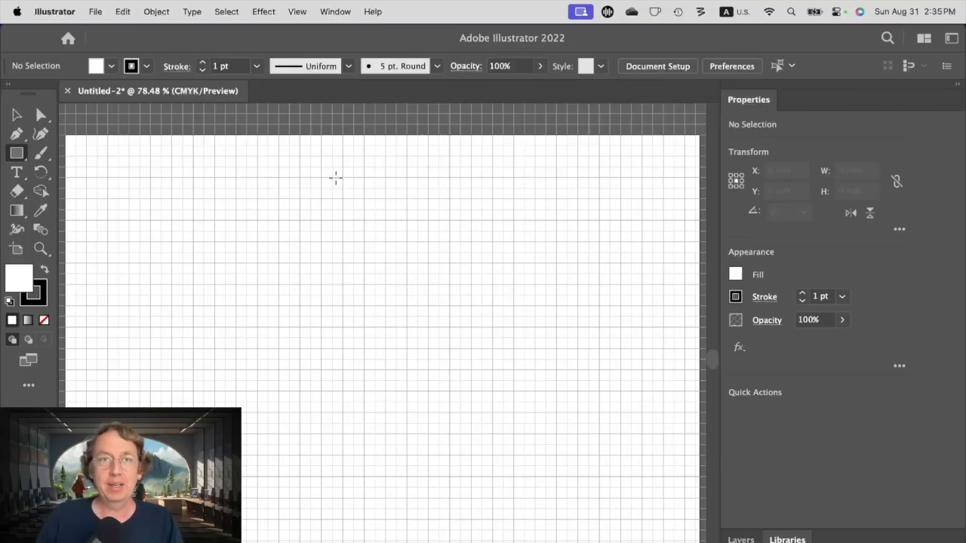
- Turn on Snap to Grid and draw a rectangle 20 mm wide and 50 mm high along the gridlines
left_click(298, 12)
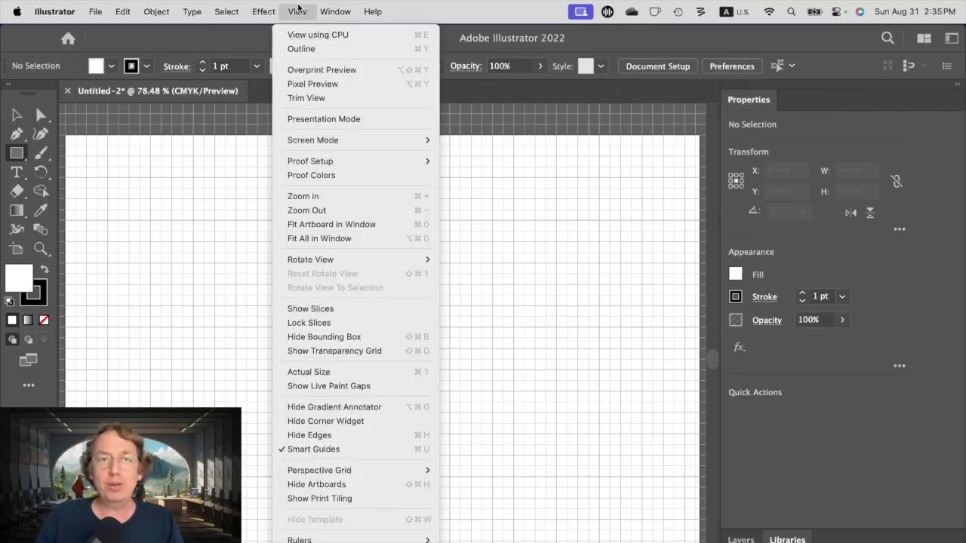
mouse_move(355, 542)
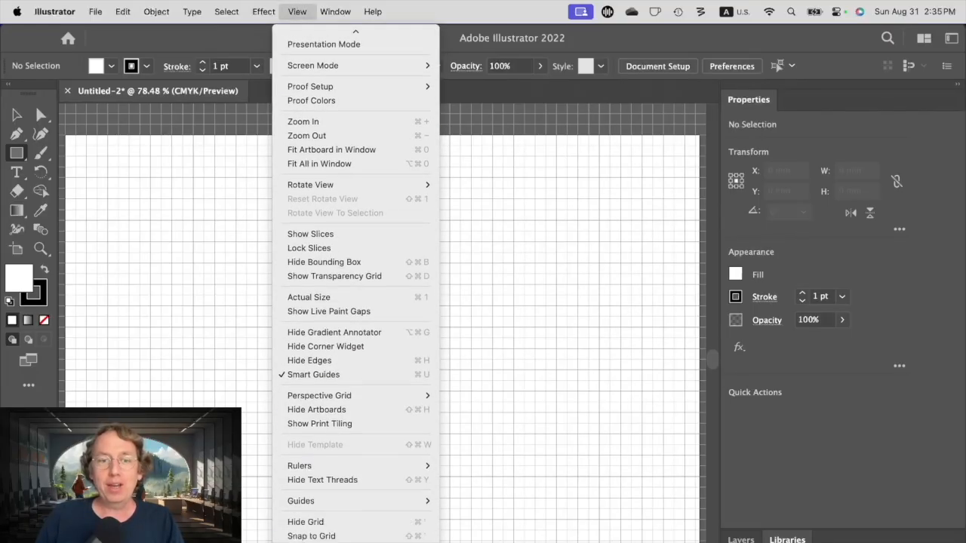
left_click(341, 536)
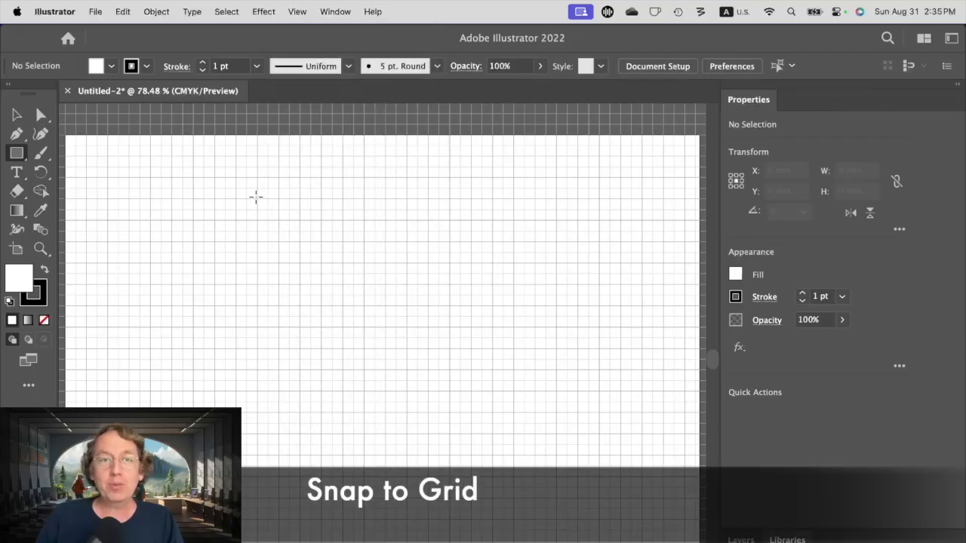
mouse_move(256, 197)
left_mouse_down()
mouse_move(363, 464)
mouse_move(389, 424)
mouse_move(388, 393)
mouse_move(346, 392)
mouse_move(341, 368)
mouse_move(299, 367)
mouse_move(296, 302)
left_mouse_up()
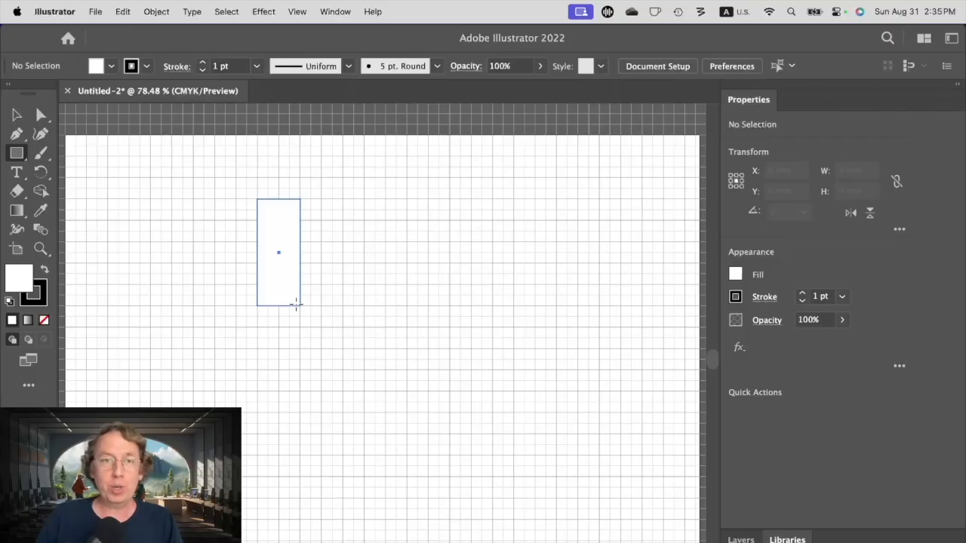
left_click_drag(297, 304, 300, 305)
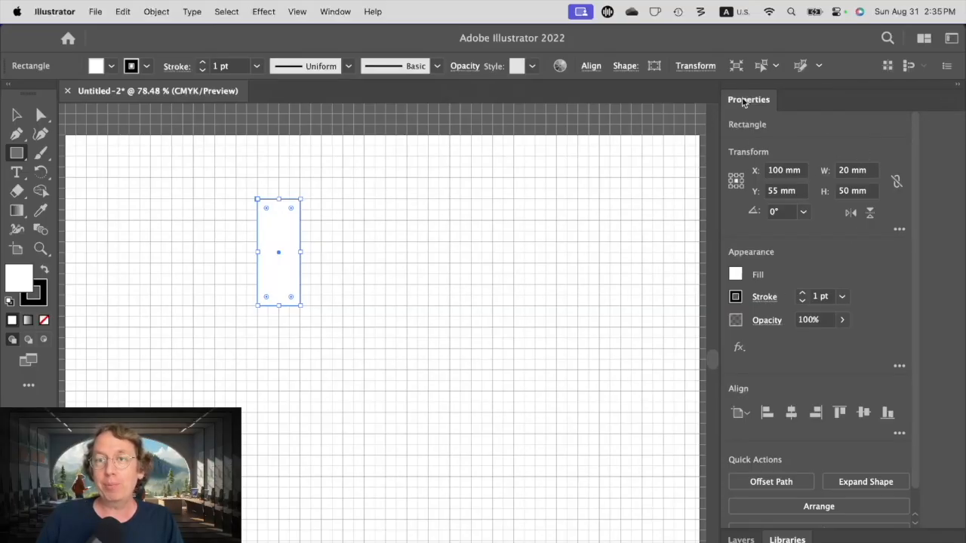
- Hide the Properties panel and show it again
left_click_drag(745, 100, 694, 99)
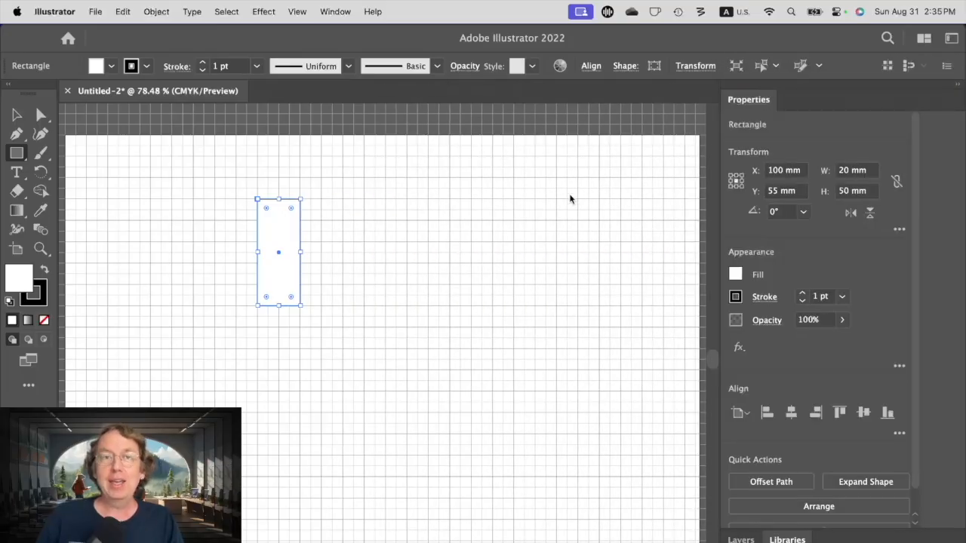
left_click(335, 6)
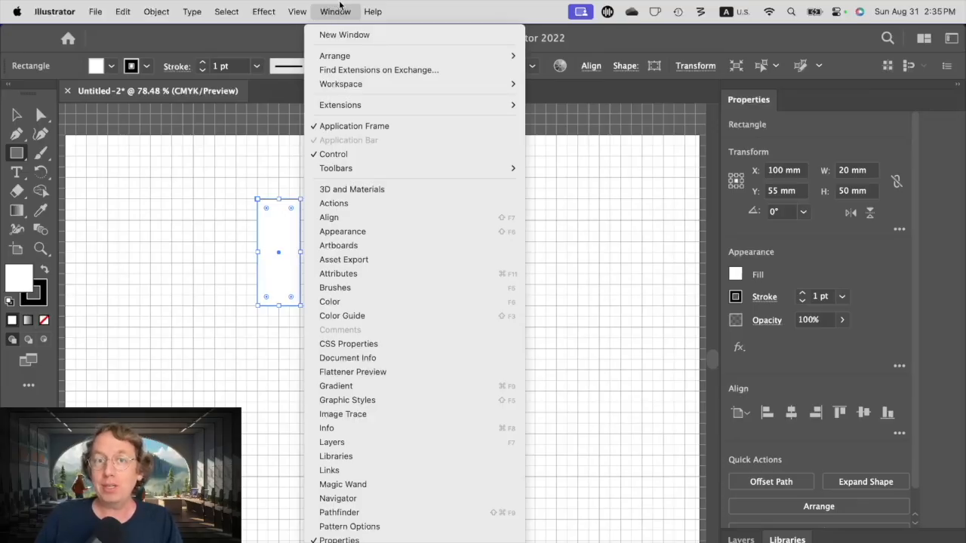
left_click(400, 539)
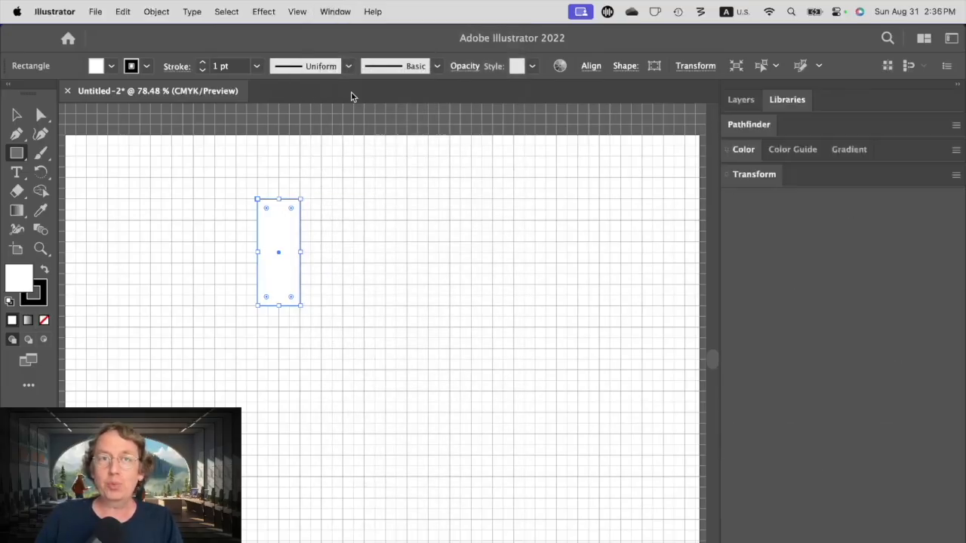
left_click(343, 5)
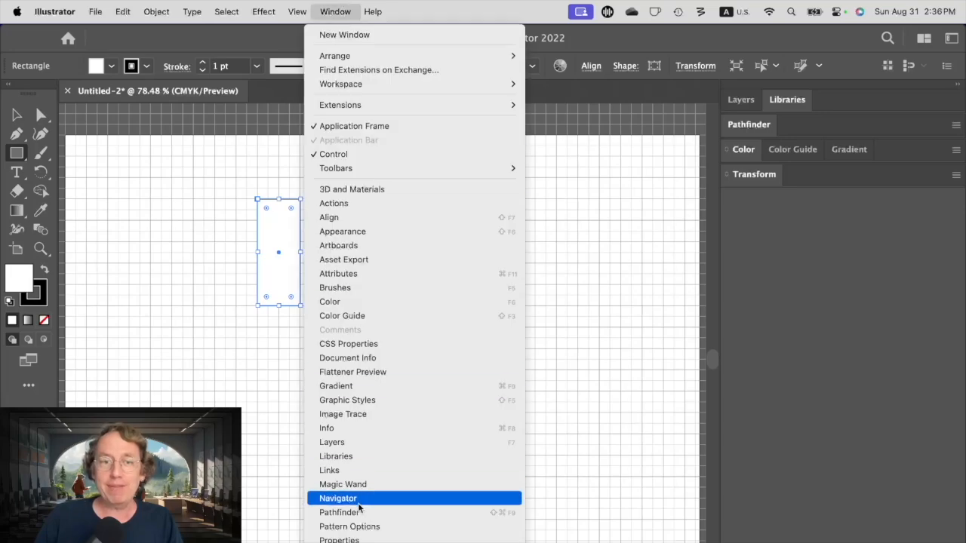
left_click(369, 540)
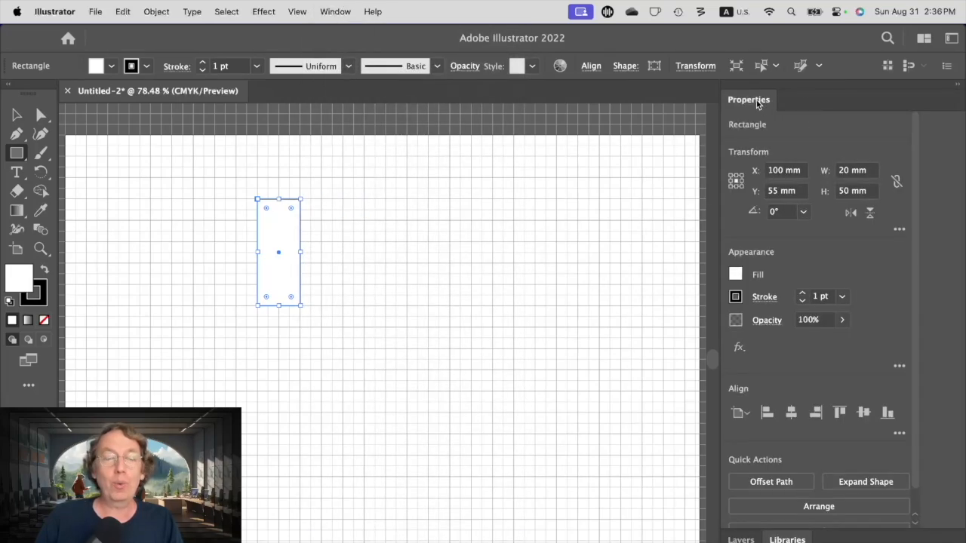
mouse_move(758, 104)
left_mouse_down()
mouse_move(280, 154)
mouse_move(804, 67)
mouse_move(777, 96)
mouse_move(537, 112)
mouse_move(323, 145)
mouse_move(776, 97)
mouse_move(780, 540)
mouse_move(769, 535)
mouse_move(759, 80)
mouse_move(760, 98)
left_mouse_up()
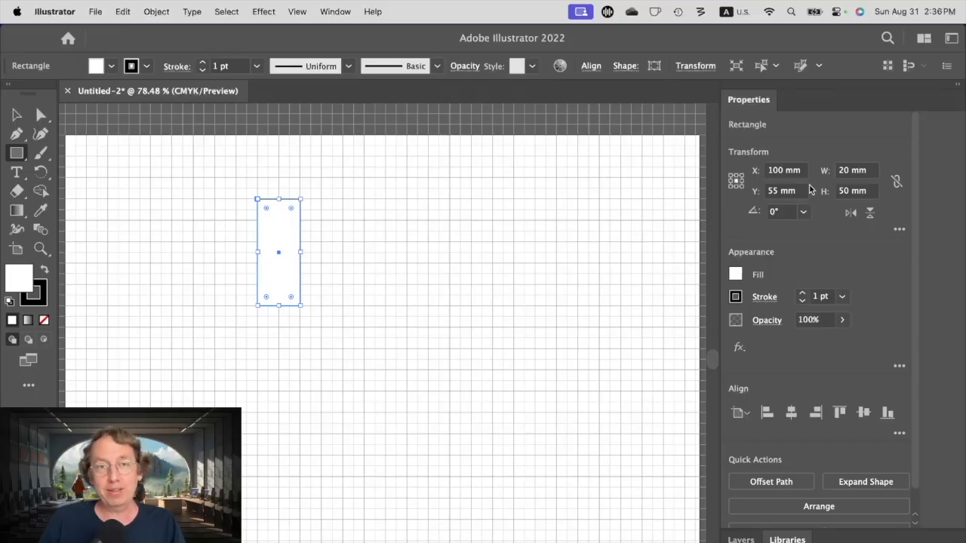
- Resize the existing rectangle to a width of 50 mm and a height of 20 mm
left_click(287, 235)
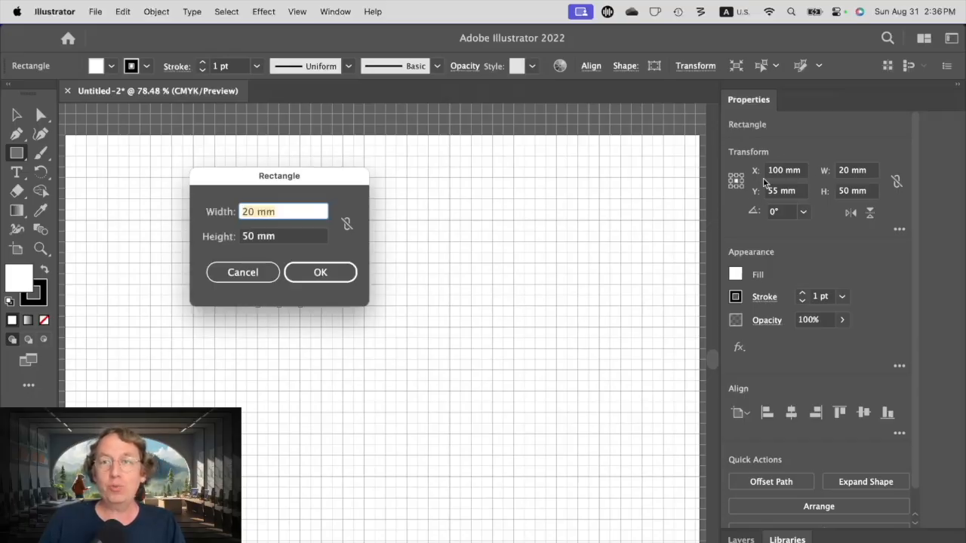
key("Return")
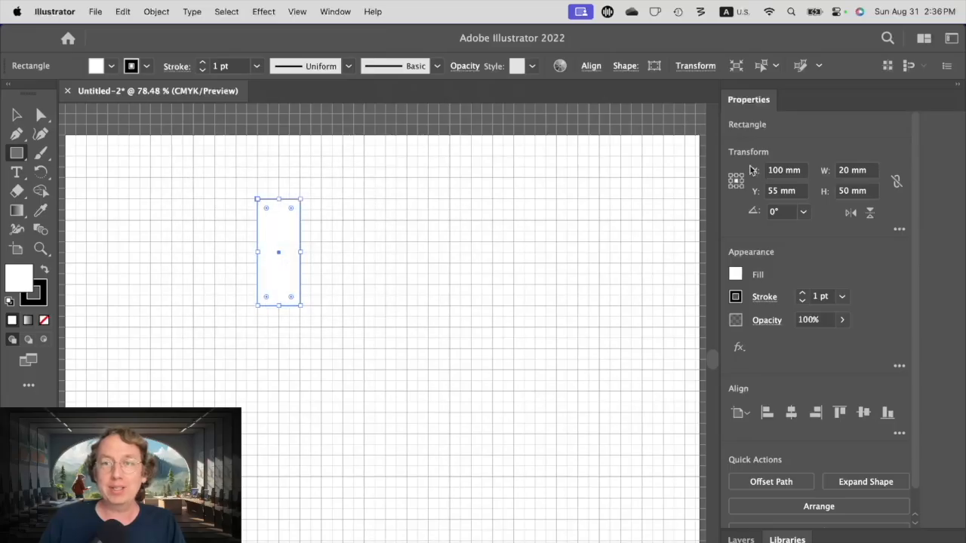
left_click(867, 171)
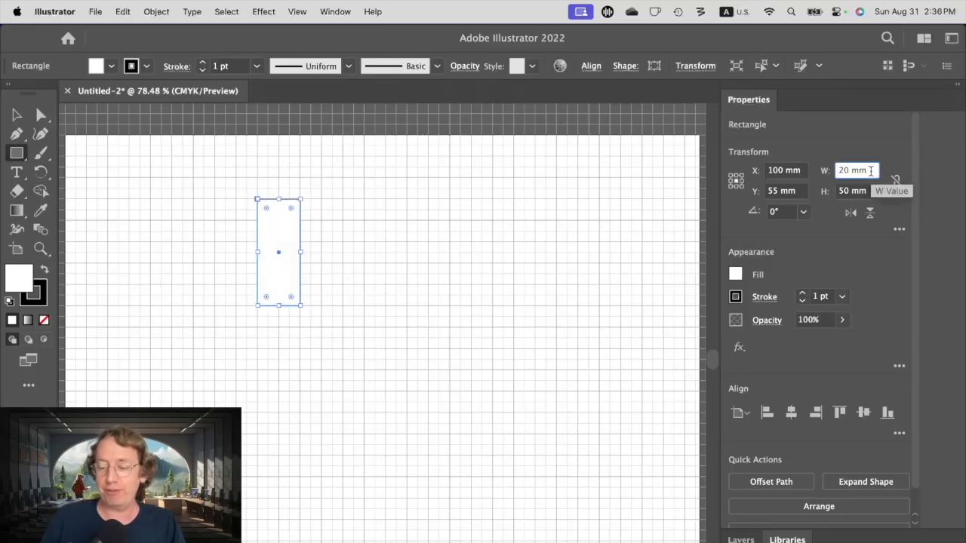
triple_click(870, 170)
type("50")
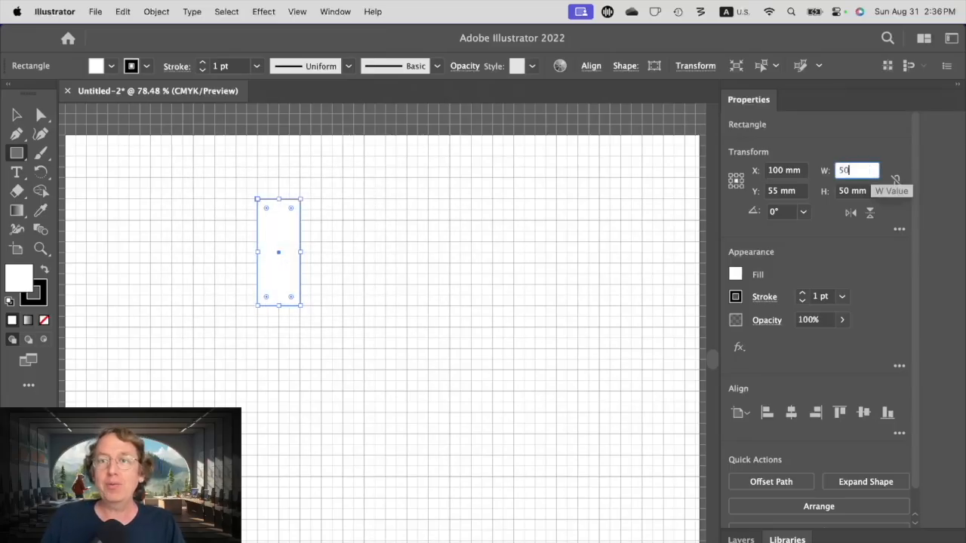
key("Tab")
type("20")
key("Tab")
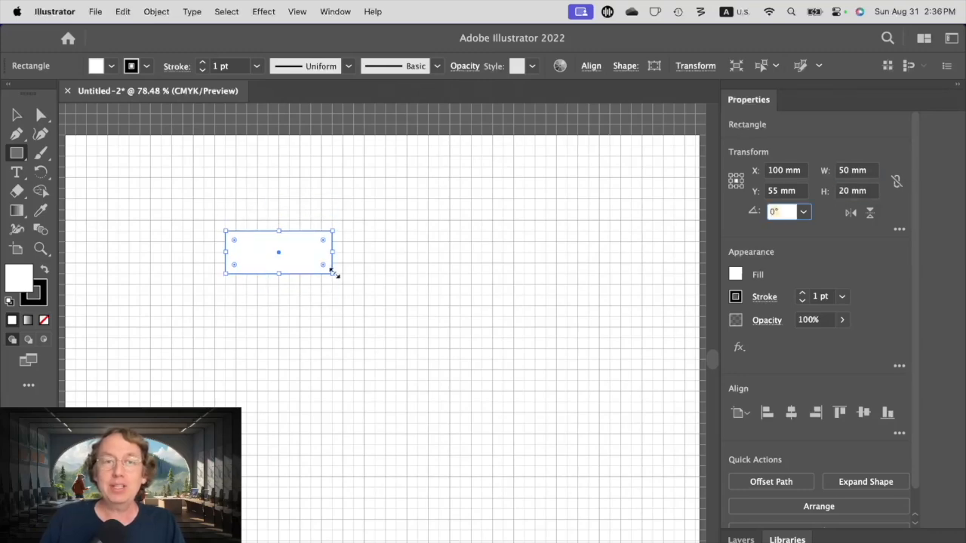
- Make two copies of the 50 x 20 mm rectangle, stepping diagonally down to the right over about 100 x 75 mm overall
scroll(259, 226, "up", 3)
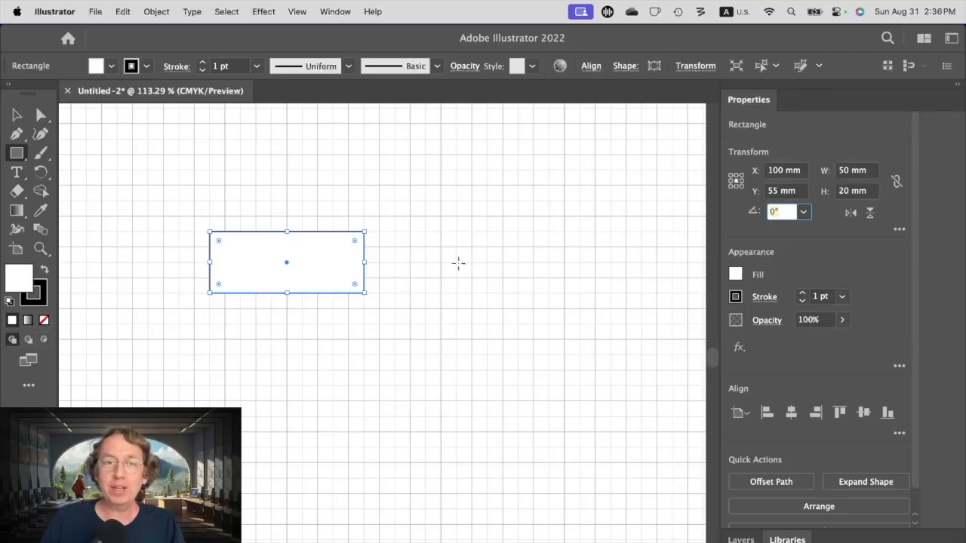
left_click_drag(332, 257, 479, 269)
key("super+z")
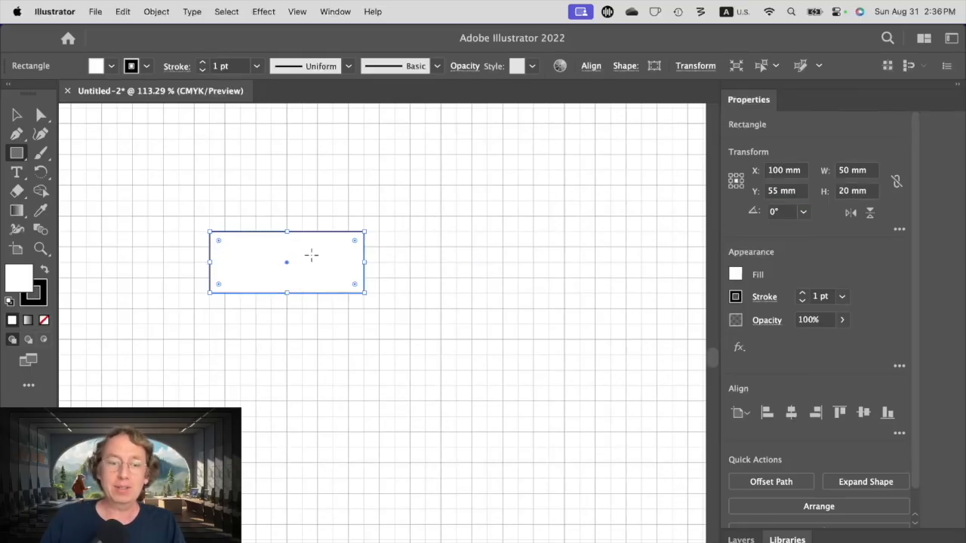
key("v")
left_click_drag(310, 256, 417, 355)
left_click_drag(417, 355, 457, 441)
- Align the left edges of all three rectangles, then try aligning their vertical centres and undo that
left_click_drag(592, 430, 231, 188)
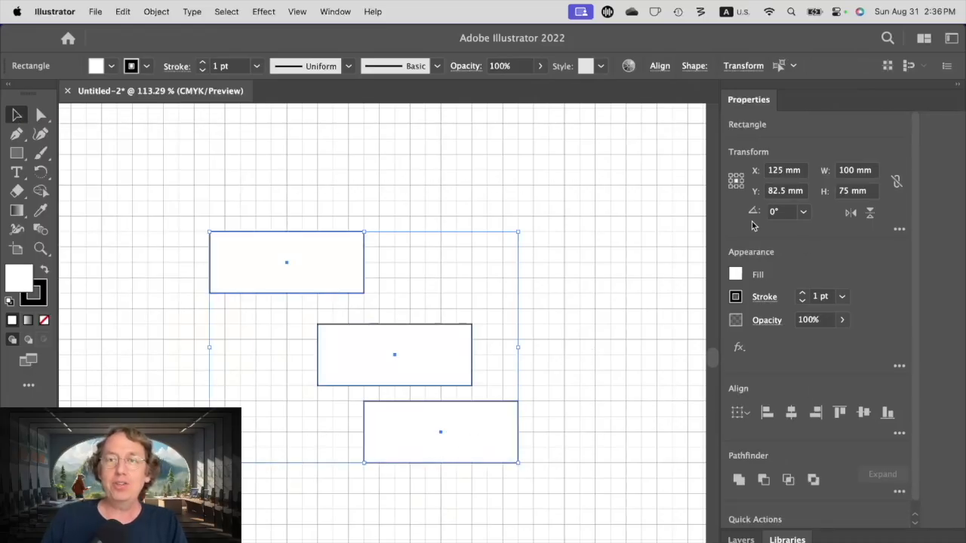
left_click(766, 412)
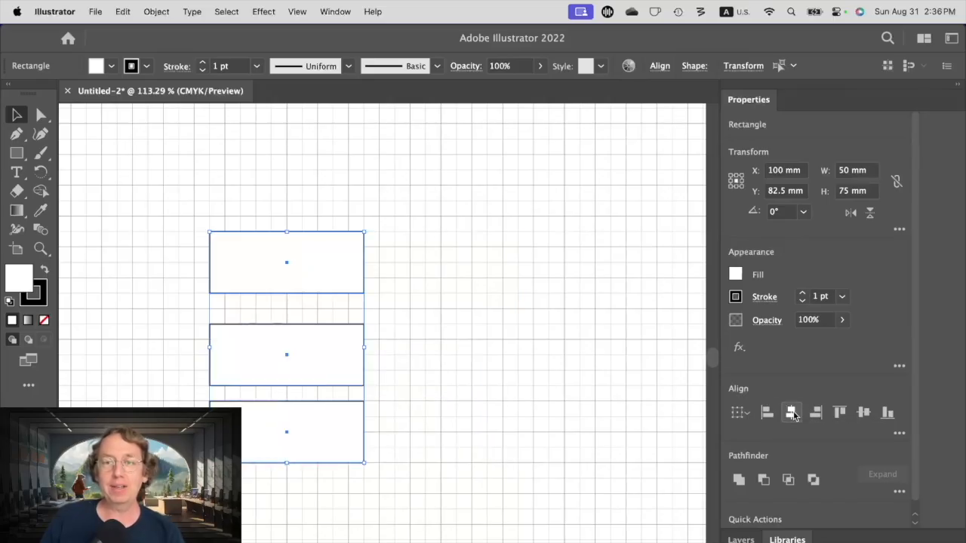
left_click(863, 413)
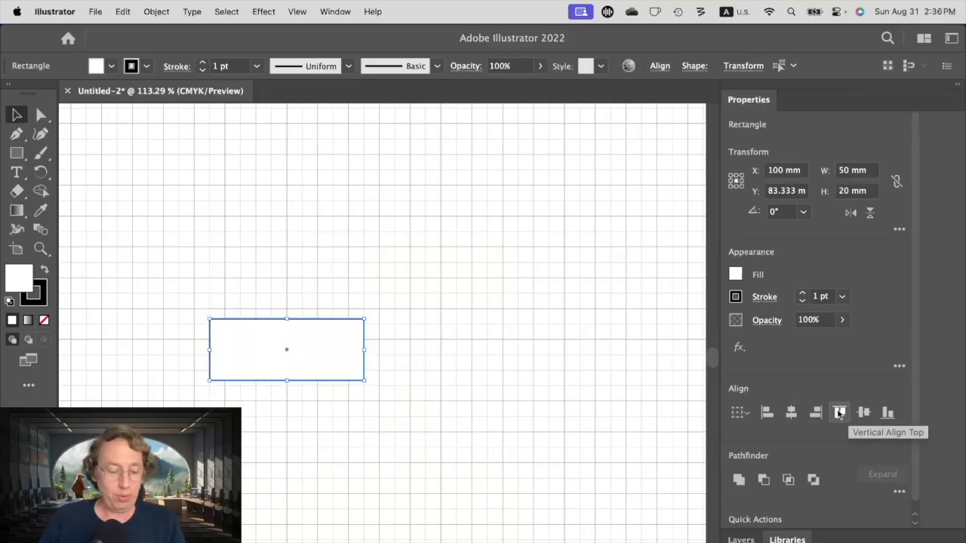
key("super+z")
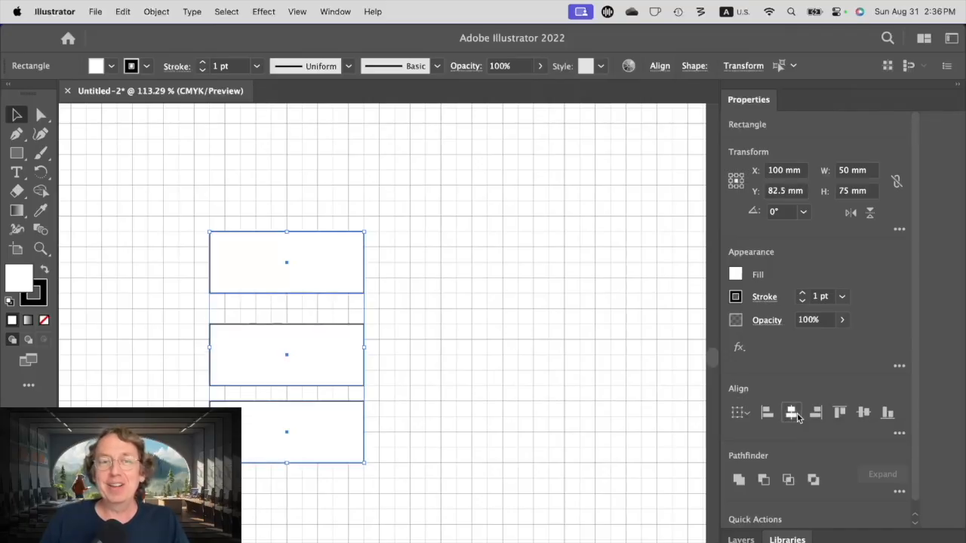
- Distribute the three stacked rectangles vertically with equal gaps and deselect them
left_click(898, 434)
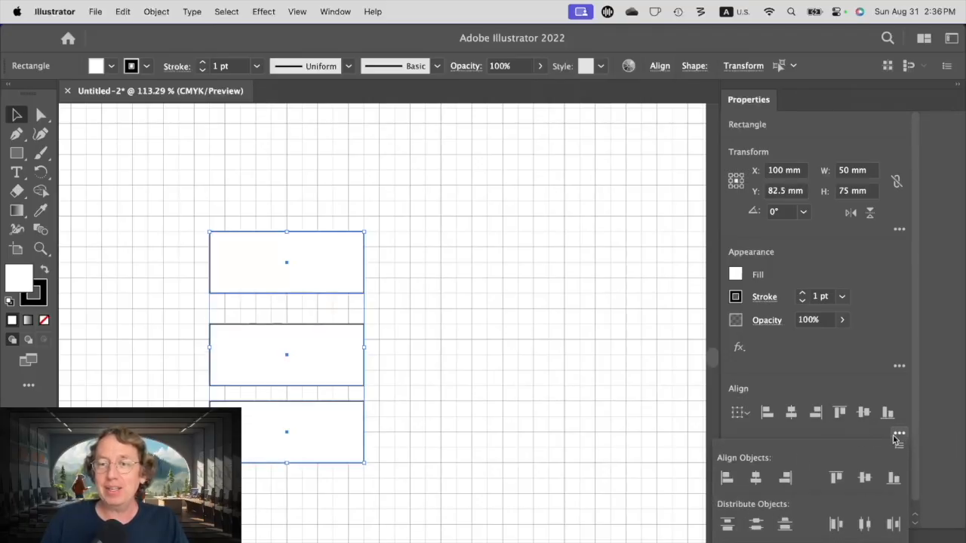
left_click(729, 542)
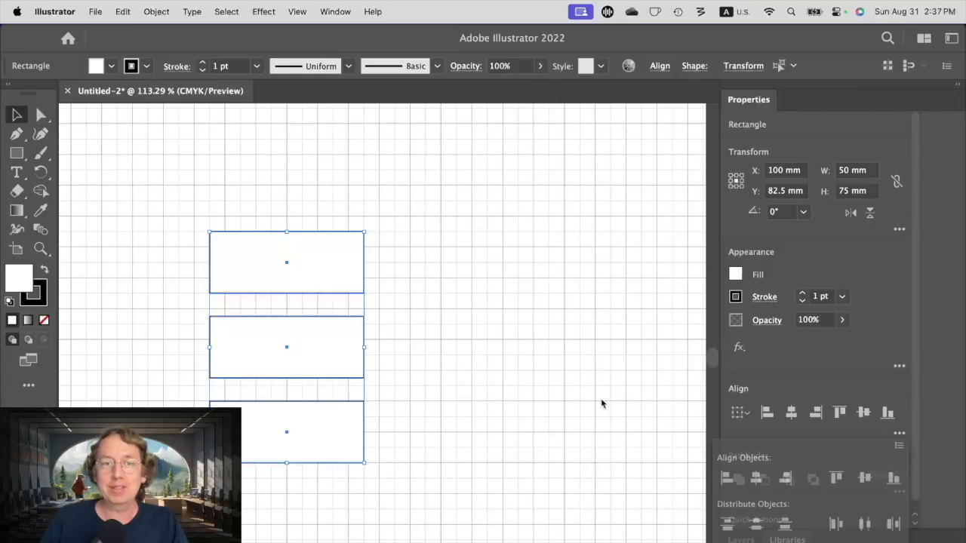
left_click(588, 371)
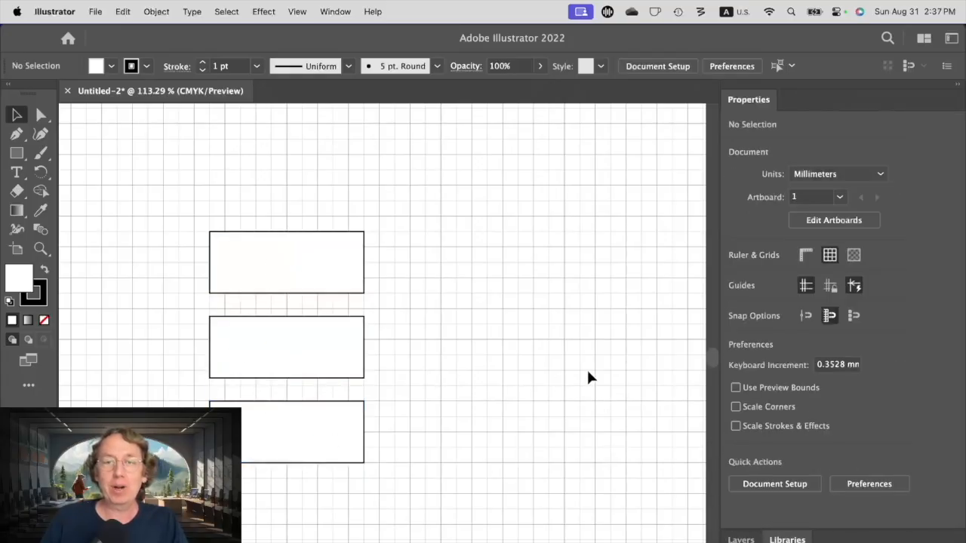
- Select all three rectangles, then review the New Document preset details and the Snap to Grid option without changing either
left_click(274, 432)
left_click_drag(440, 456, 201, 199)
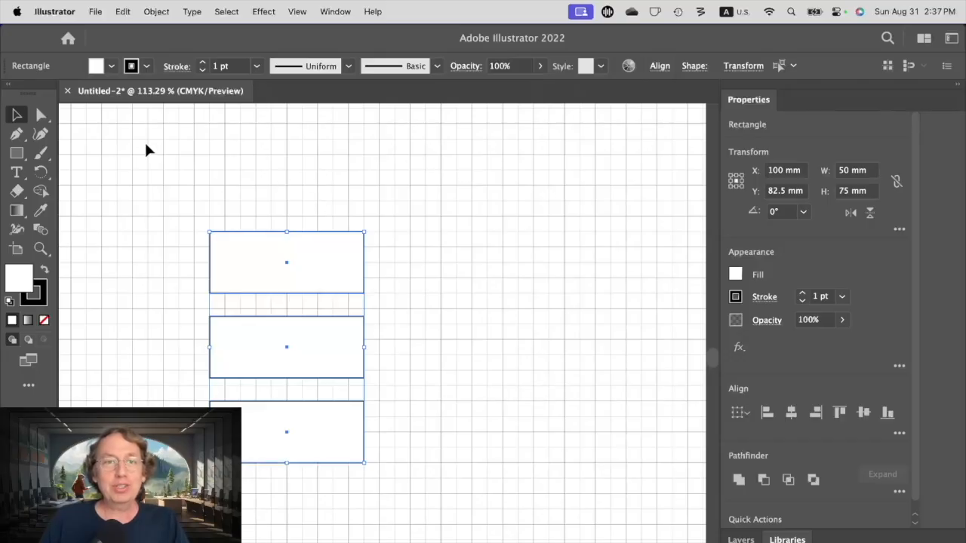
key("super+n")
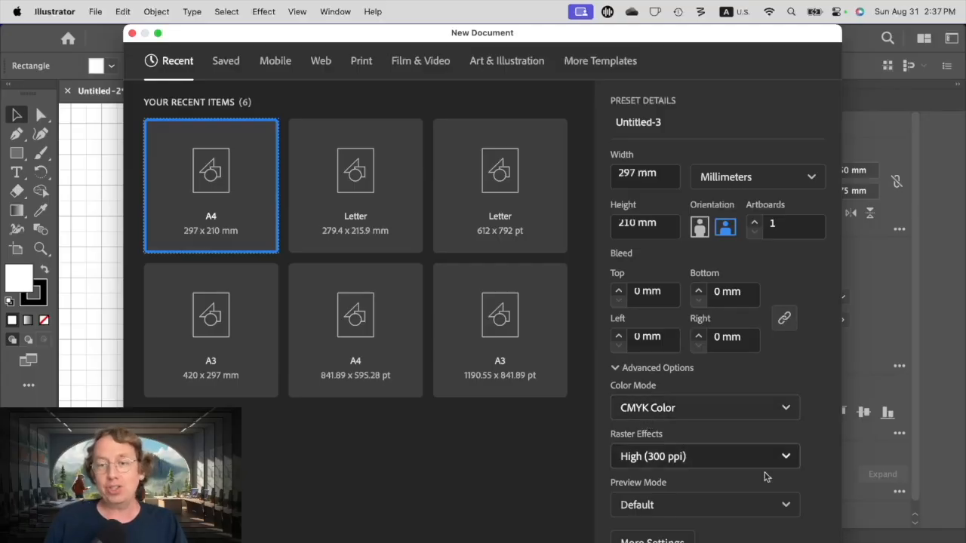
key("Escape")
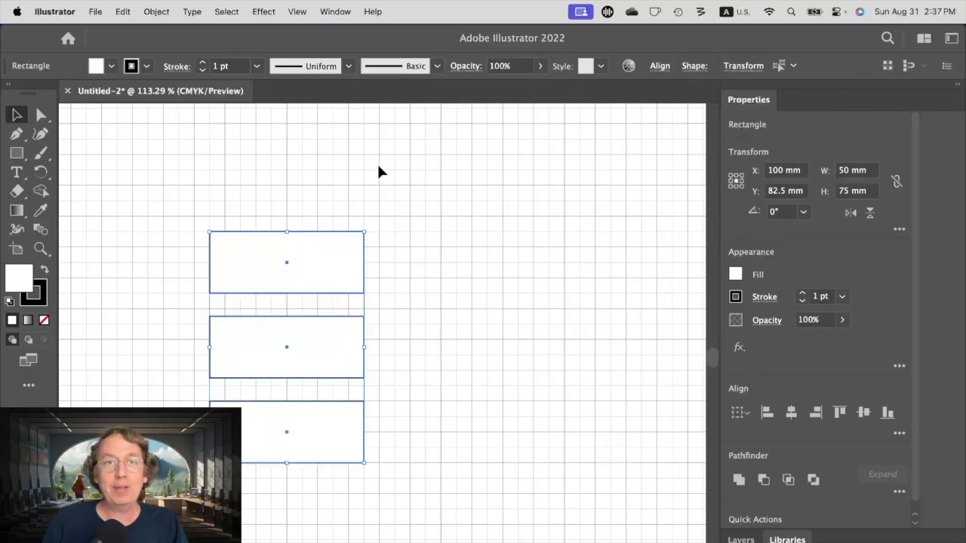
left_click(289, 6)
scroll(354, 537, "down", 3)
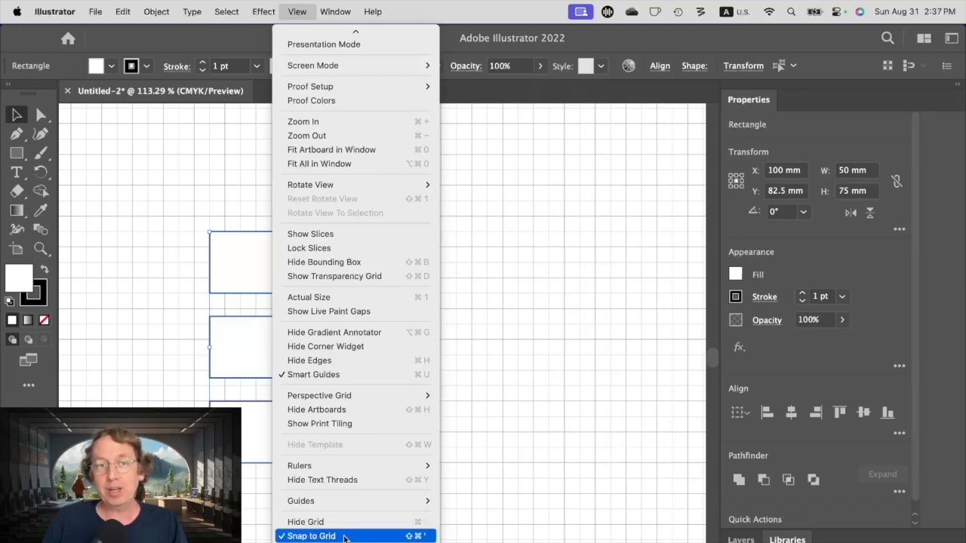
left_click(483, 480)
- Move the three rectangles about 10 mm right and 15 mm up, and place the lowest one at X 165 mm, Y 85 mm
left_click_drag(301, 437, 505, 370)
left_click(430, 392)
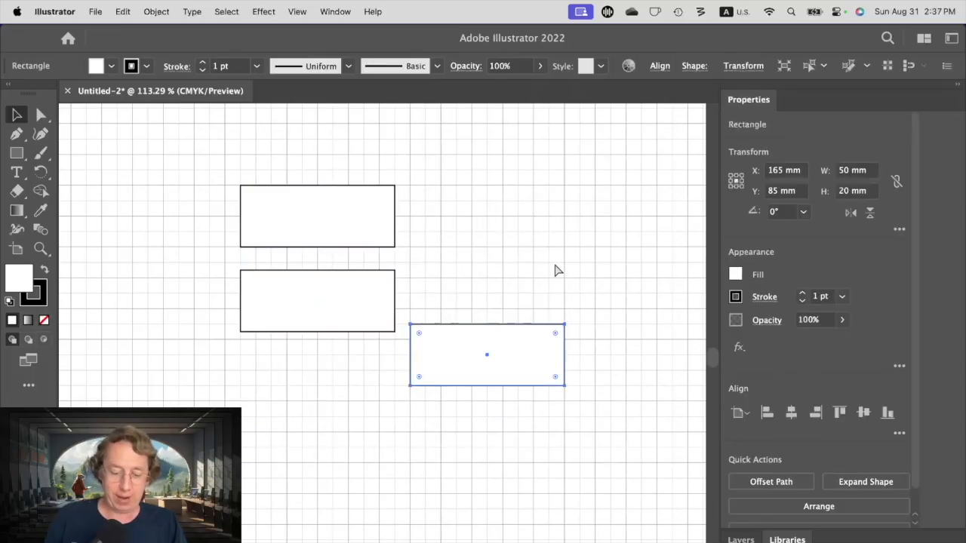
- Review the Guides & Grid preferences without changing them, and deselect the rectangle
left_click(55, 11)
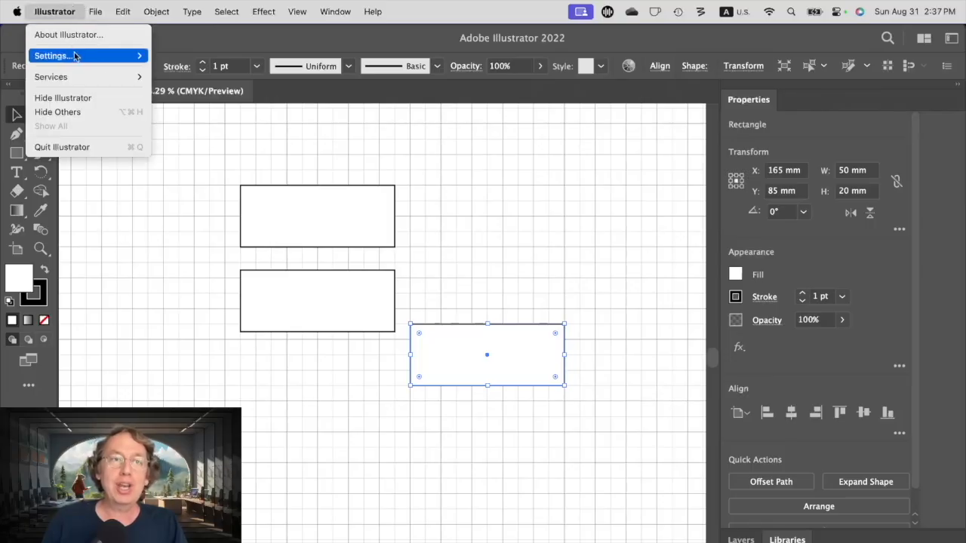
mouse_move(76, 55)
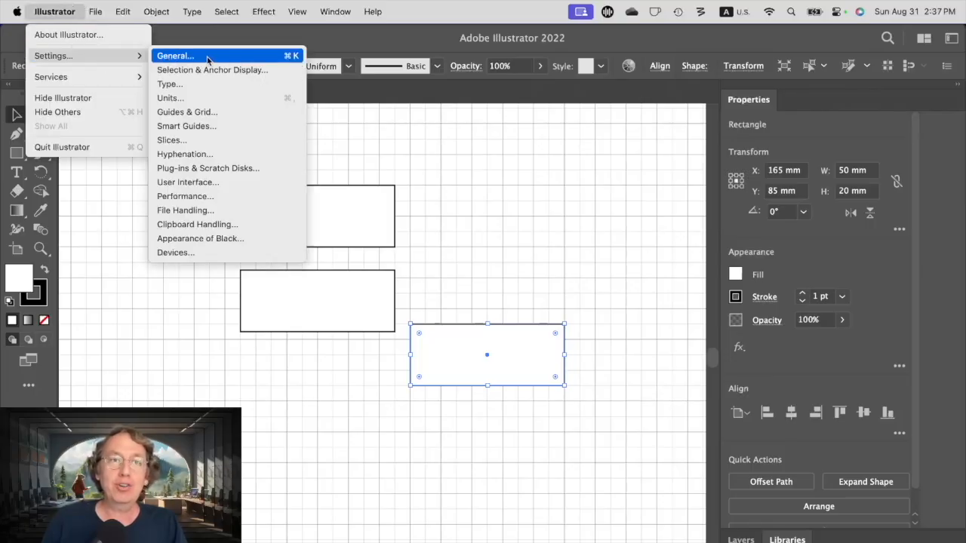
left_click(250, 117)
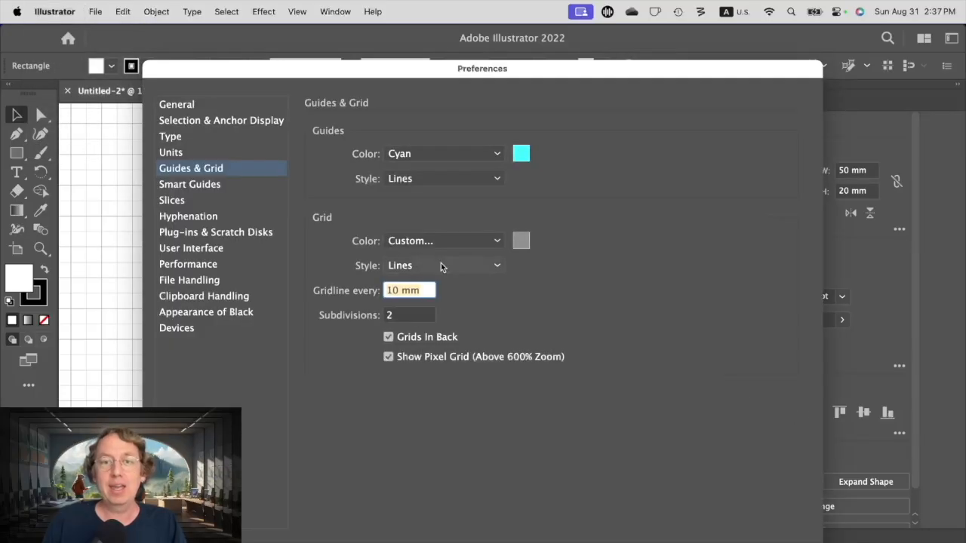
key("Escape")
left_click(495, 217)
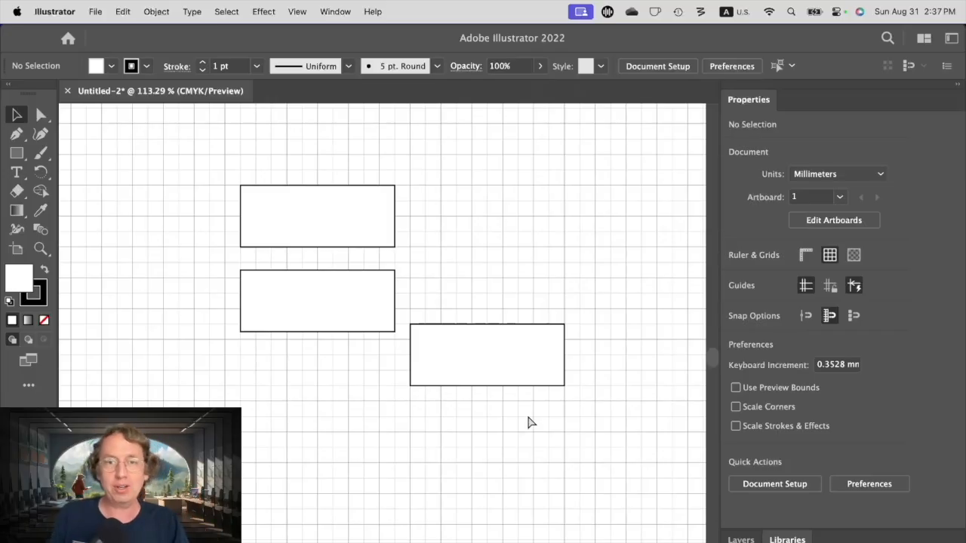
- Hide the grid and delete the lowest, offset rectangle
key("super+apostrophe")
left_click(538, 349)
key("Delete")
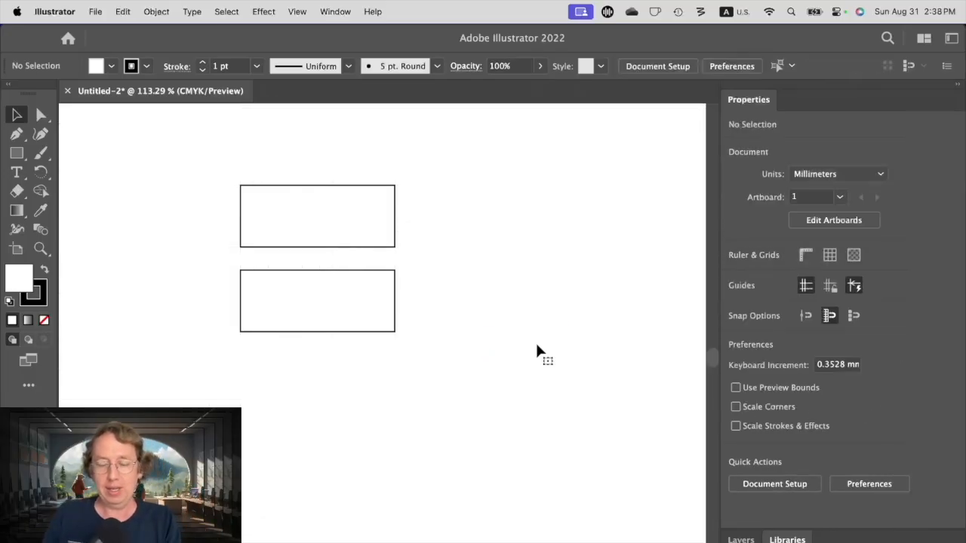
- Move the lower remaining rectangle to X 135 mm, Y 65 mm, and turn off Snap to Grid
left_click(343, 310)
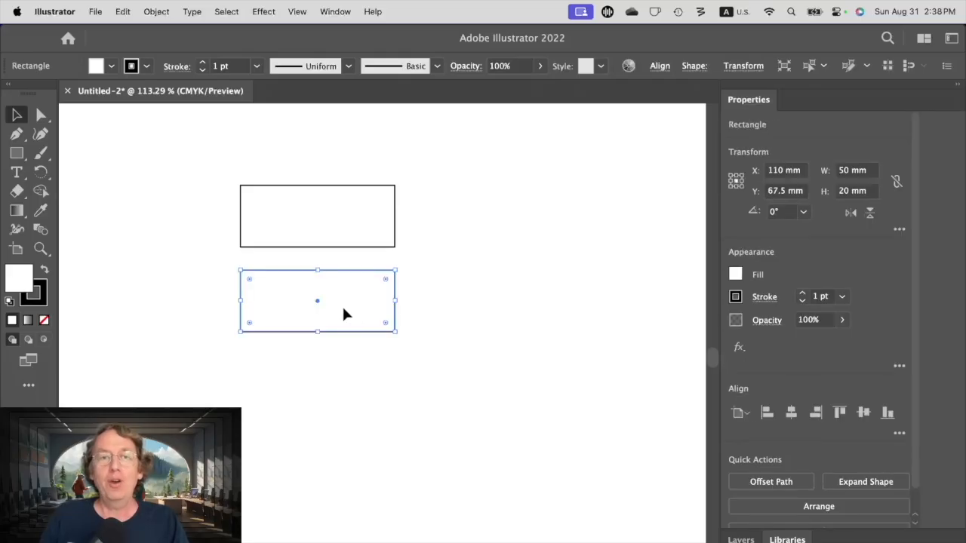
left_click_drag(343, 309, 428, 298)
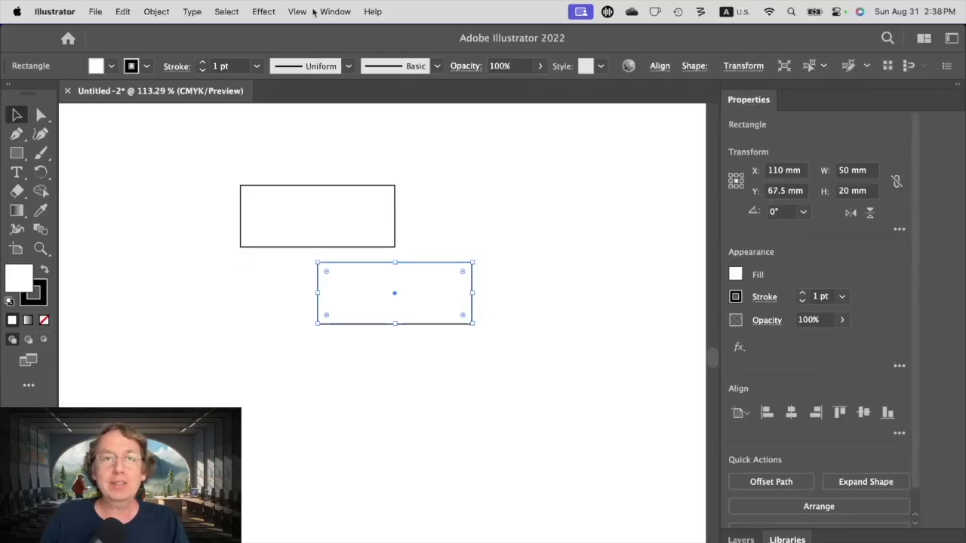
left_click(297, 11)
left_click(377, 534)
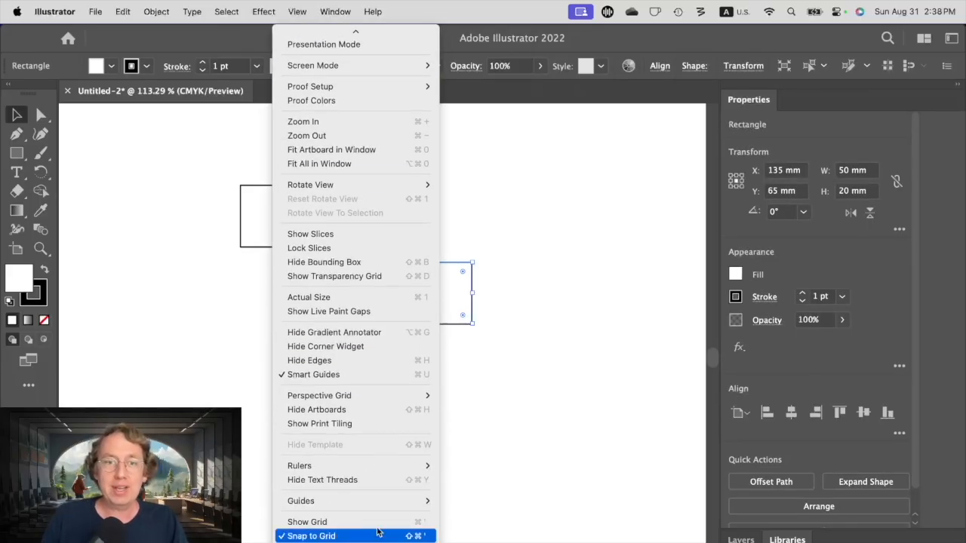
- Using smart guides, line up the lower rectangle beside the first at Y 40 mm, move it down to Y 50 mm, and deselect everything
left_click_drag(427, 300, 529, 281)
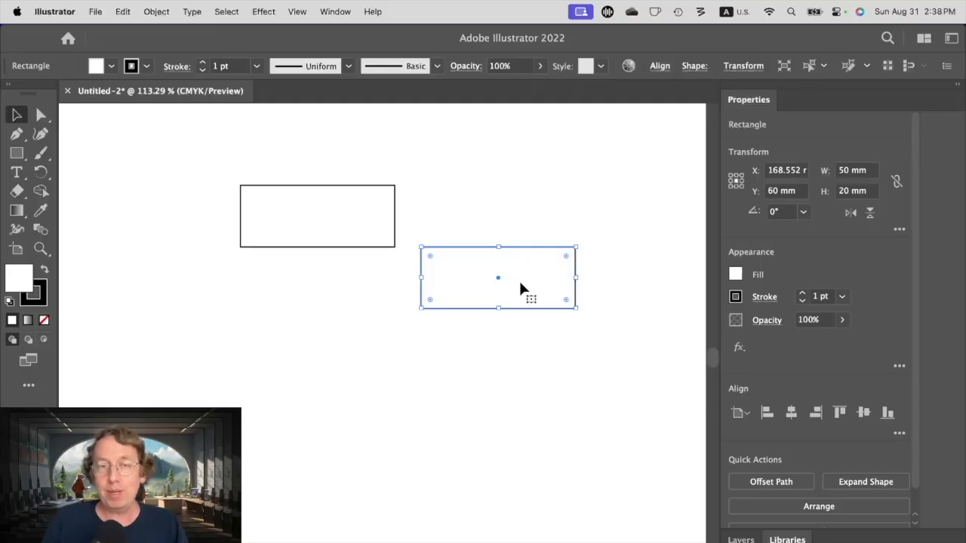
left_click_drag(518, 279, 513, 227)
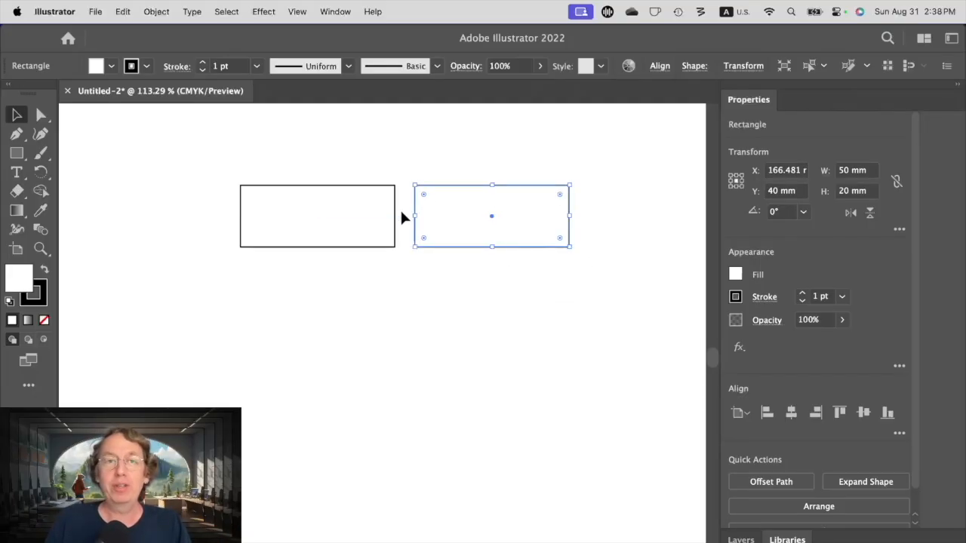
left_click_drag(416, 189, 449, 236)
left_click_drag(442, 155, 324, 294)
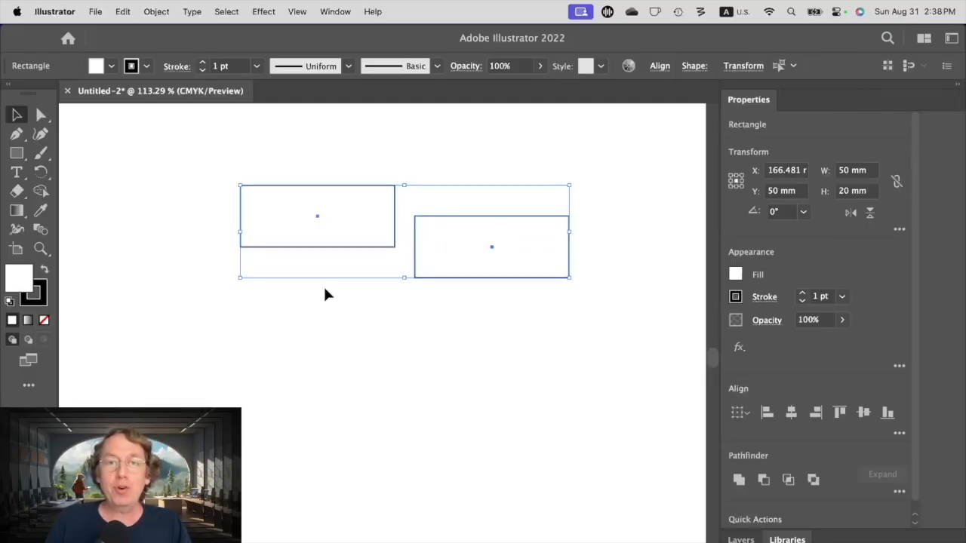
left_click(325, 294)
- Turn off Smart Guides and move the offset rectangle freely beside the first, about 2.3 mm apart and slightly lower
left_click(298, 12)
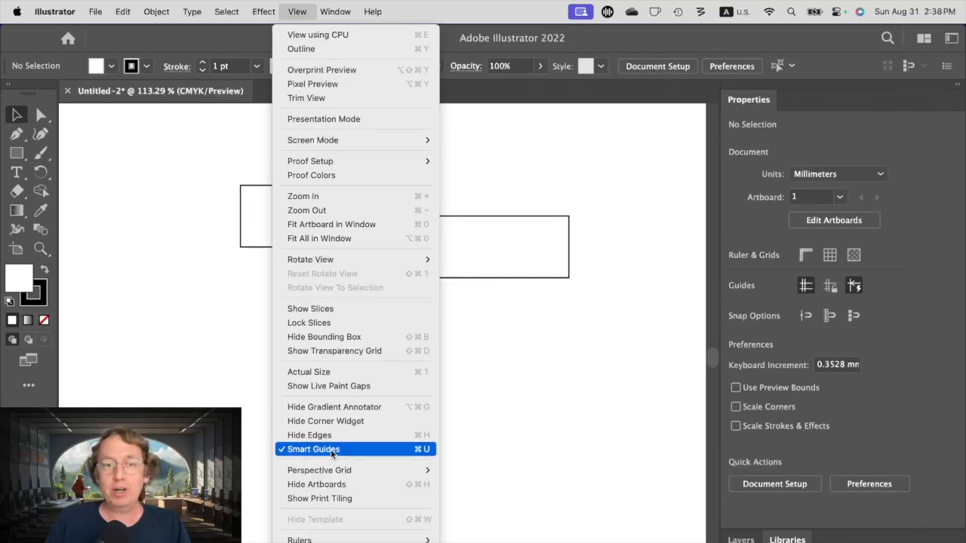
left_click(418, 451)
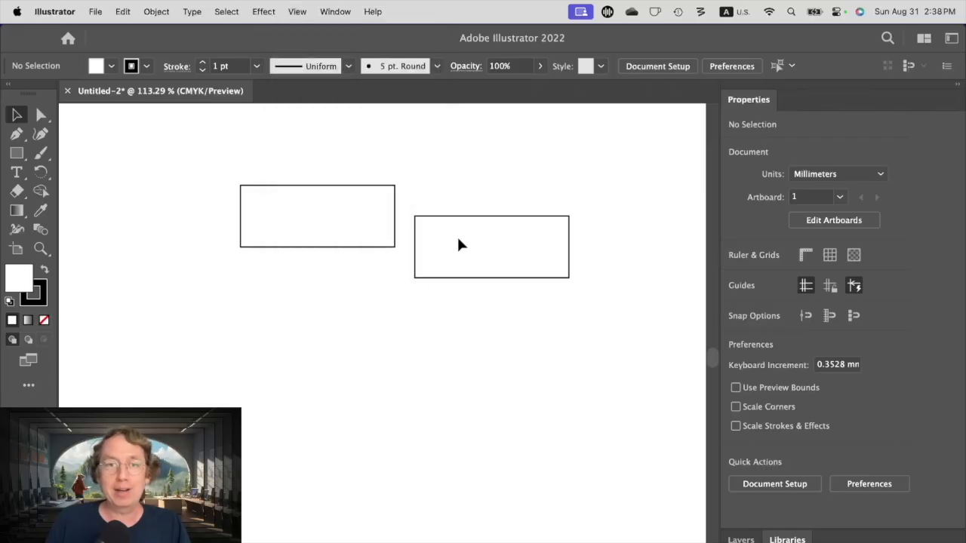
left_click_drag(450, 263, 435, 232)
- Select both rectangles, align their top edges, and deselect them
left_click_drag(451, 174, 313, 245)
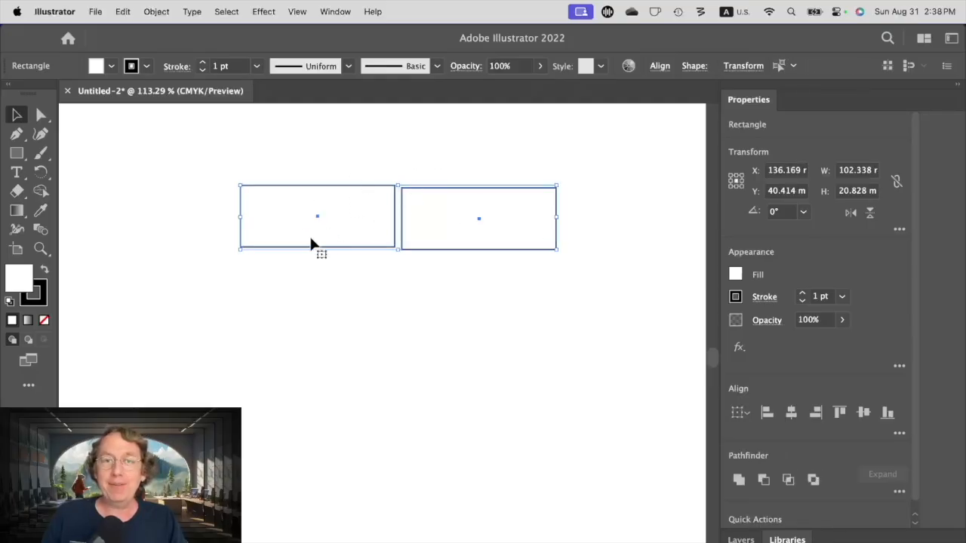
left_click(841, 414)
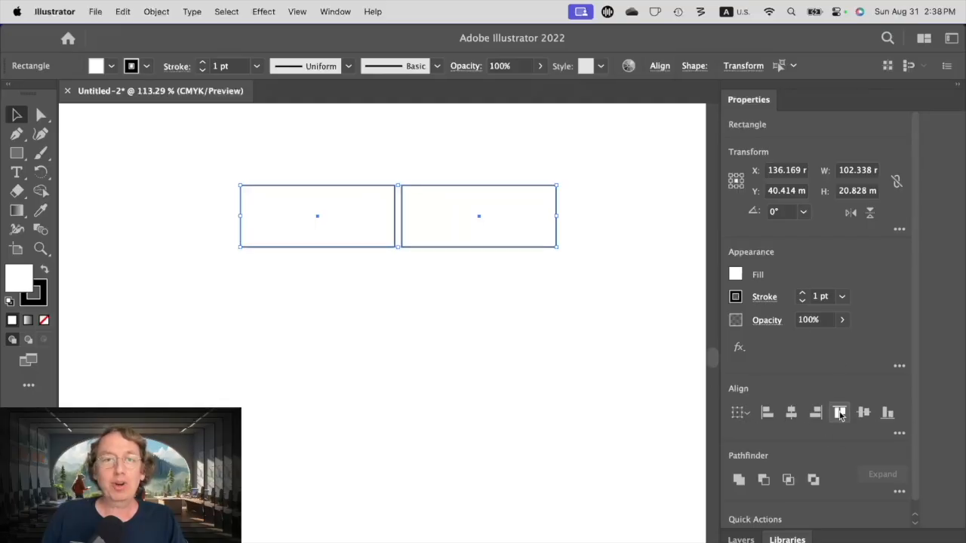
left_click(508, 285)
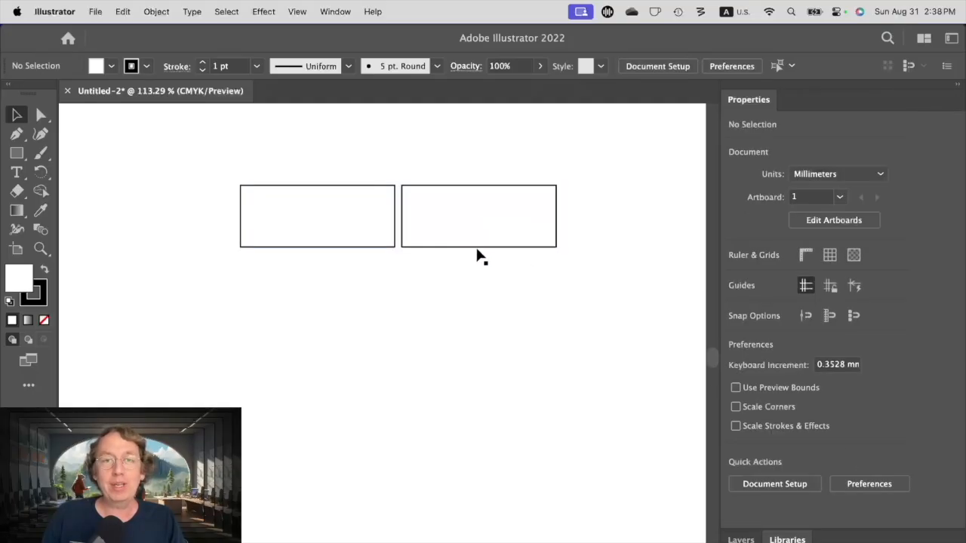
- Turn Smart Guides back on and stack the second rectangle and two copies below the first, left-aligned with equal gaps of about 2.5 mm
left_click(297, 12)
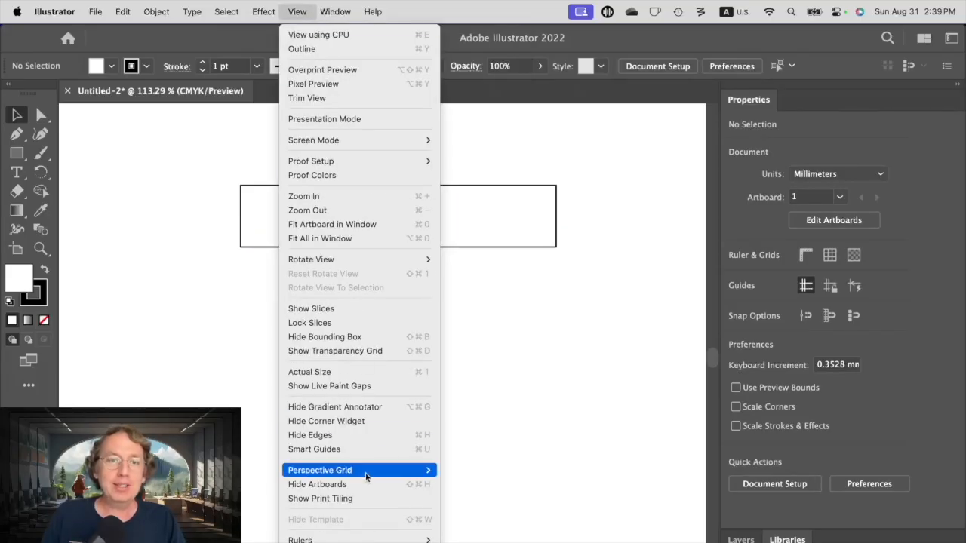
left_click(370, 450)
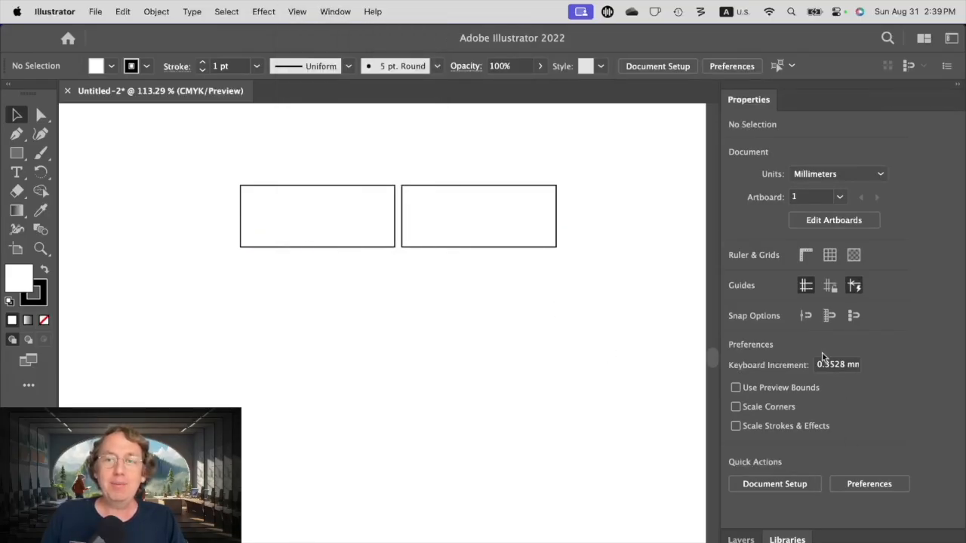
left_click_drag(518, 224, 517, 231)
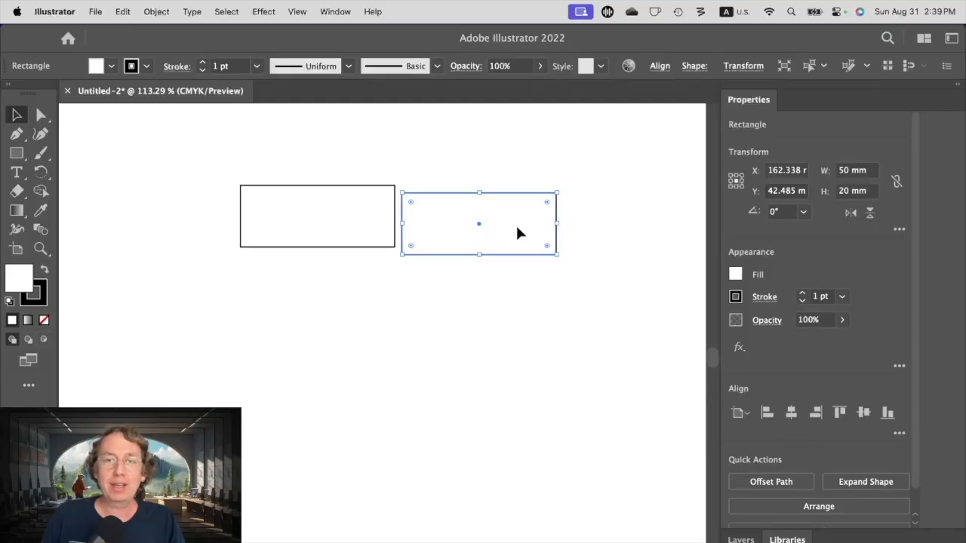
left_click_drag(517, 228, 371, 429)
key("super+z")
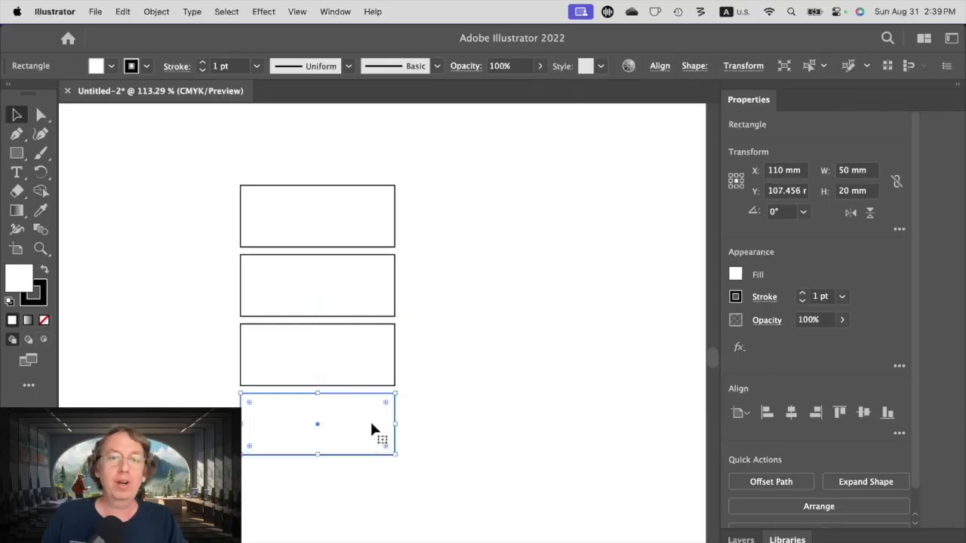
- Copy the column of four rectangles to its right with a gap of about 2 mm, forming a two-by-four layout, and deselect everything
left_click_drag(417, 462, 536, 236)
left_click(612, 202)
left_click_drag(160, 139, 615, 431)
left_click(598, 413)
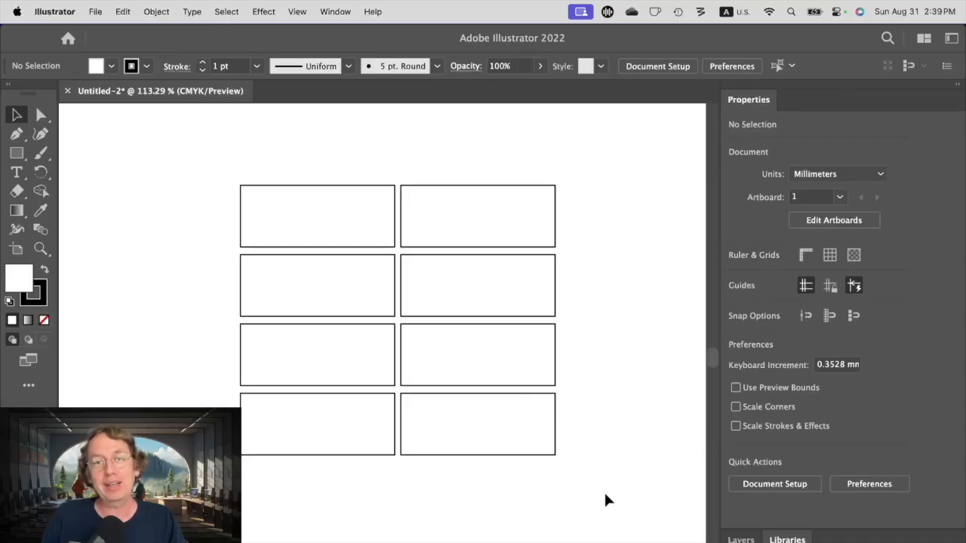
left_click_drag(603, 493, 208, 170)
left_click(599, 186)
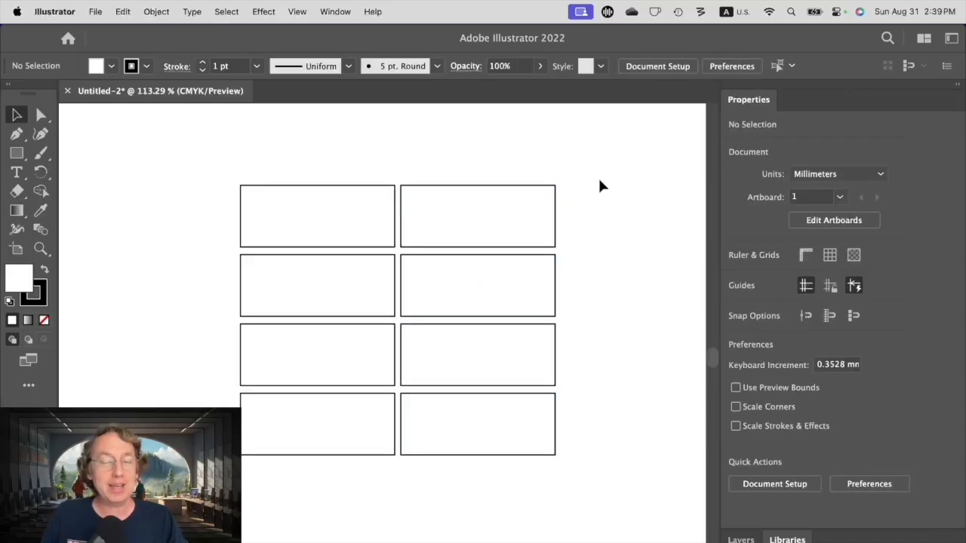